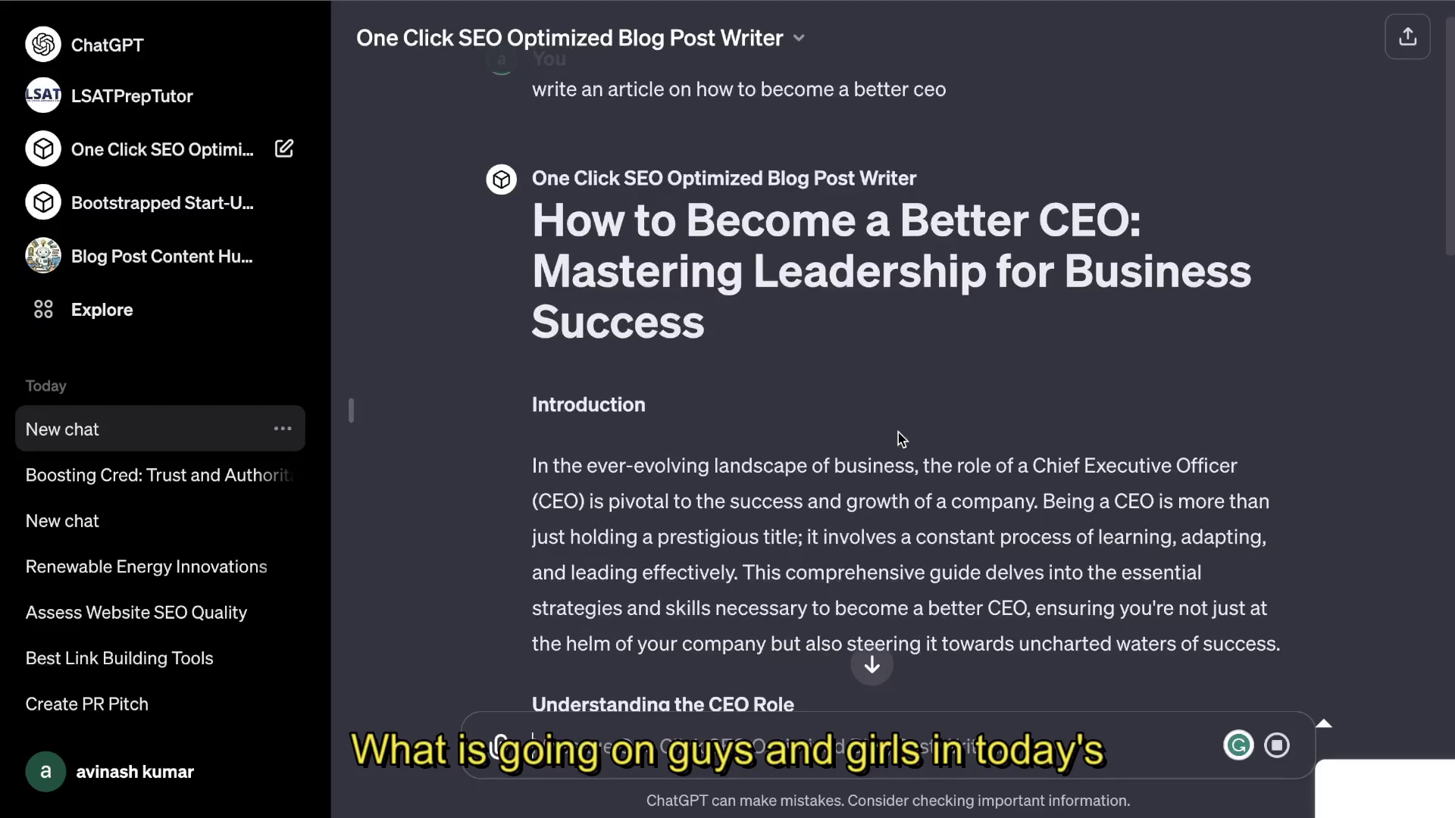
- Open the Blog Post Content Humanizer GPT and highlight, then deselect, its description
scroll(900, 439, down, 1)
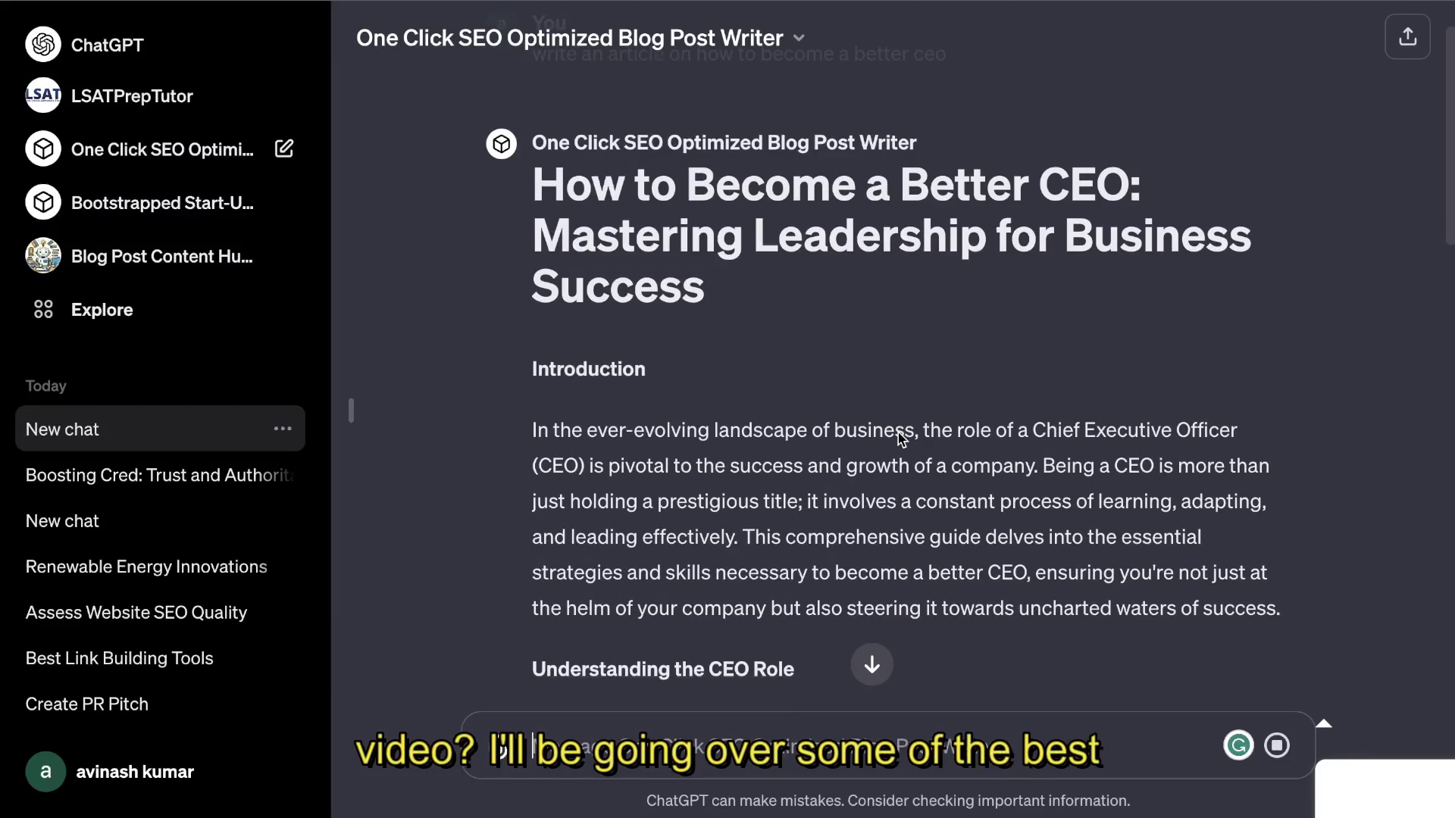
scroll(898, 432, down, 20)
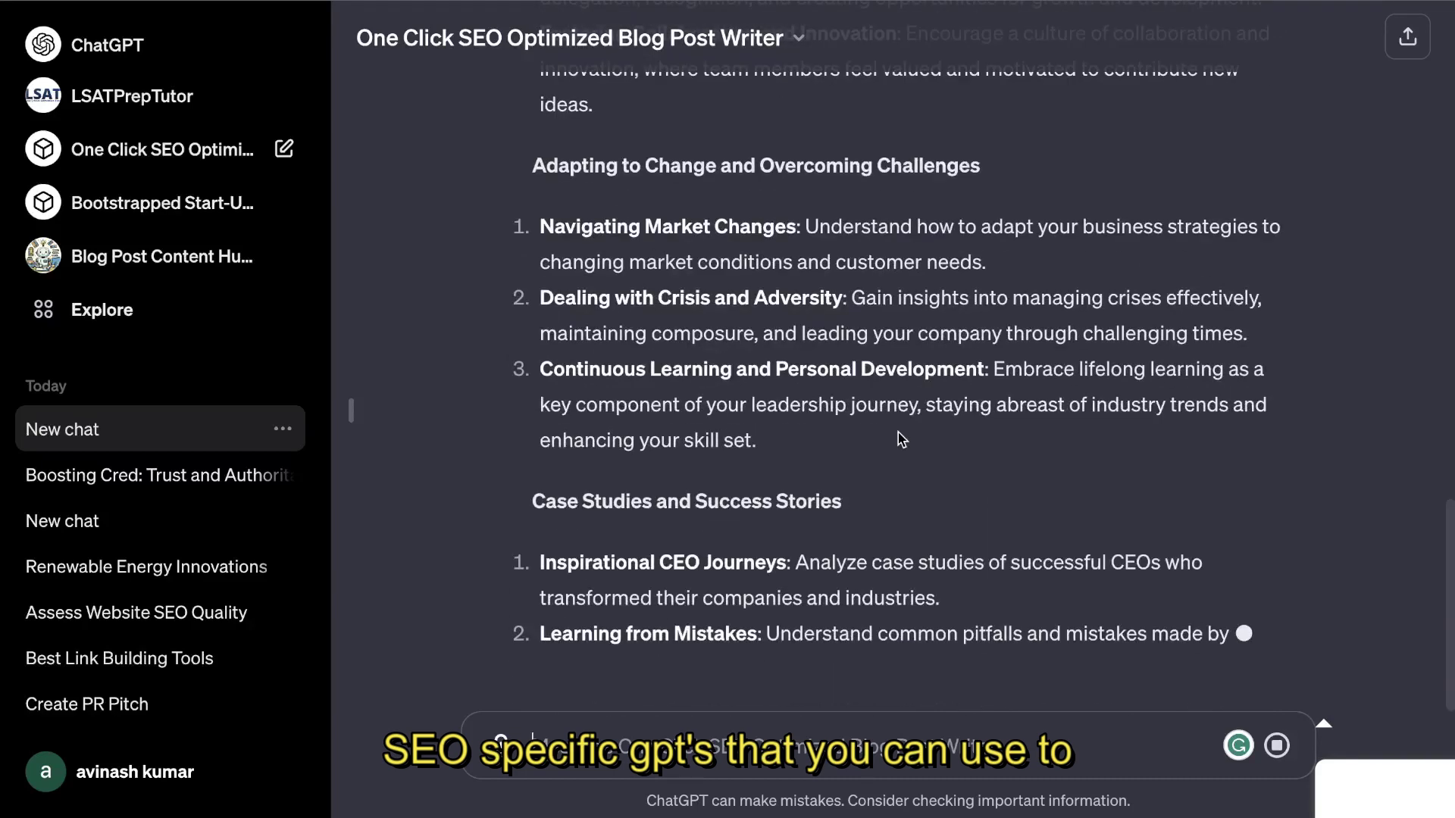
click(188, 260)
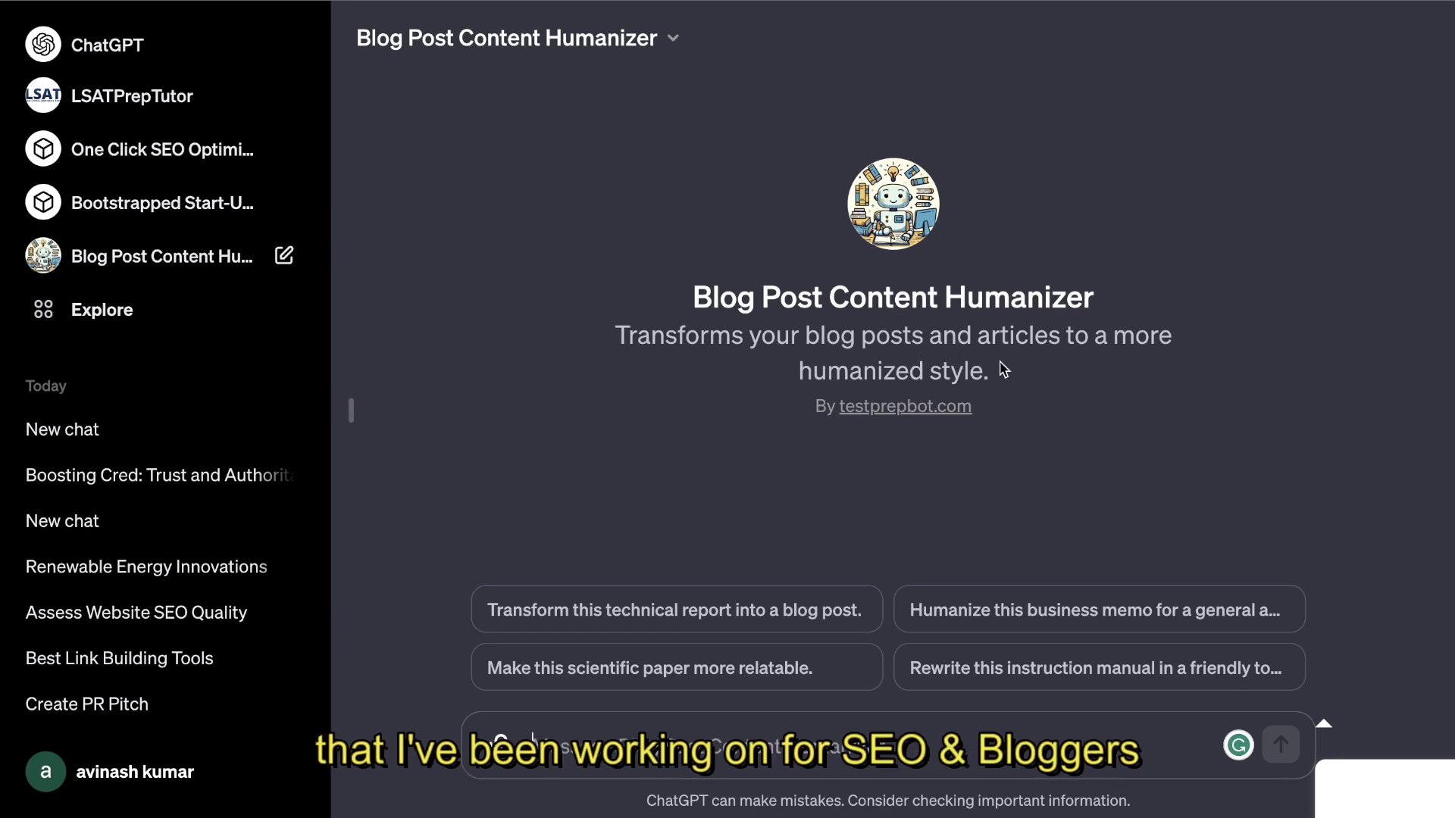
drag(1013, 377, 623, 332)
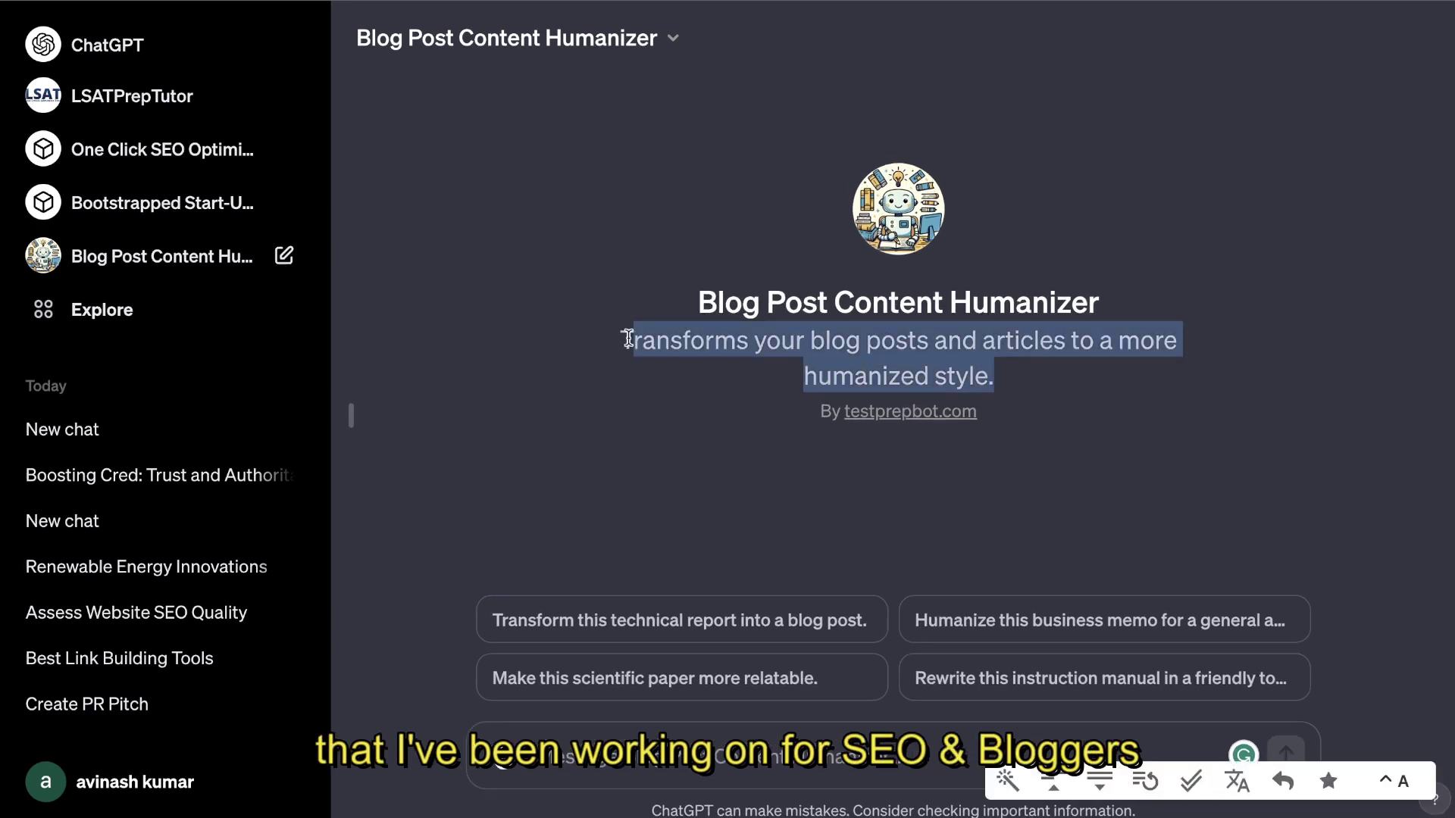
click(693, 445)
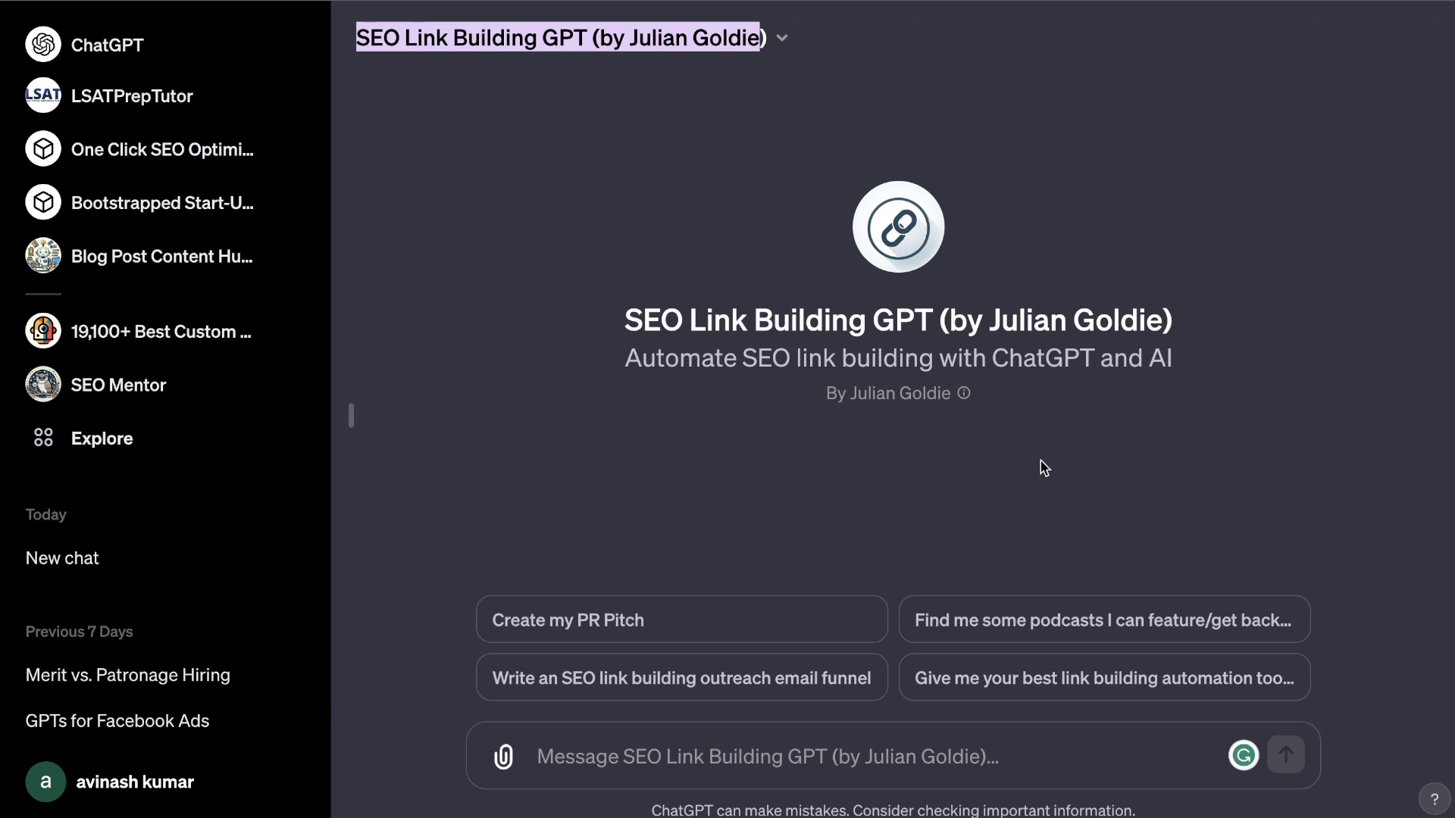
drag(1174, 375, 475, 220)
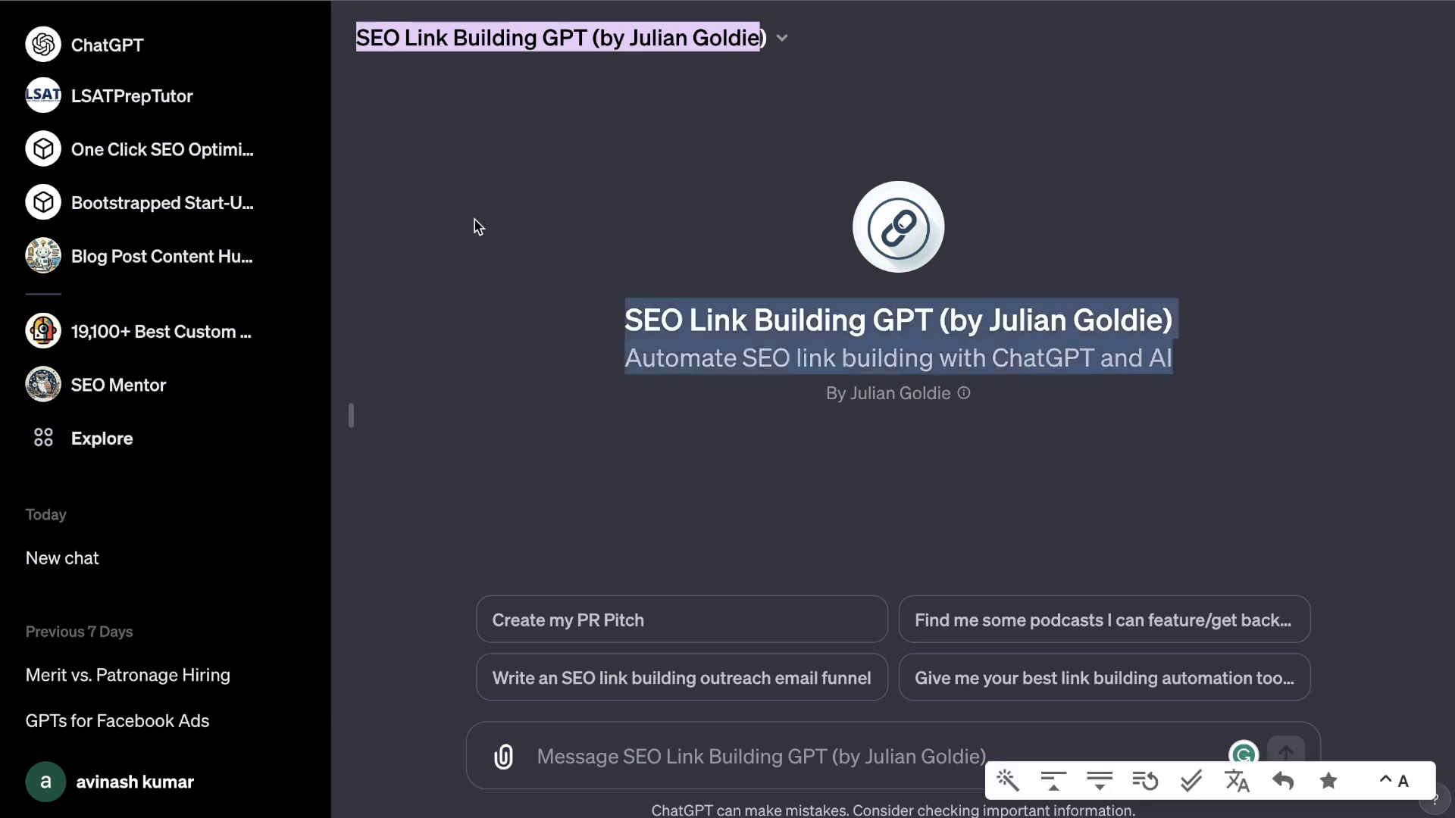
click(594, 309)
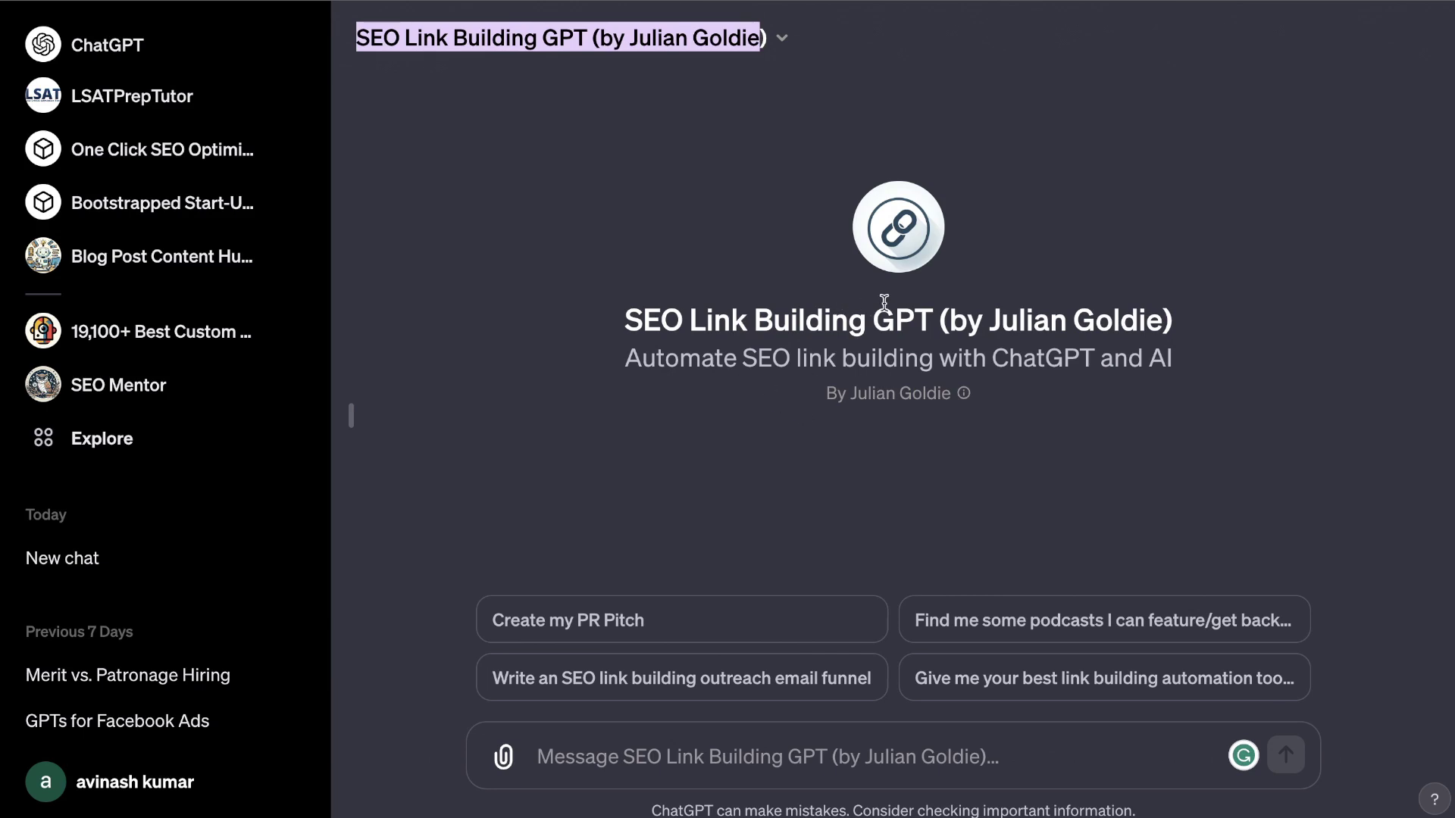
drag(628, 356, 987, 360)
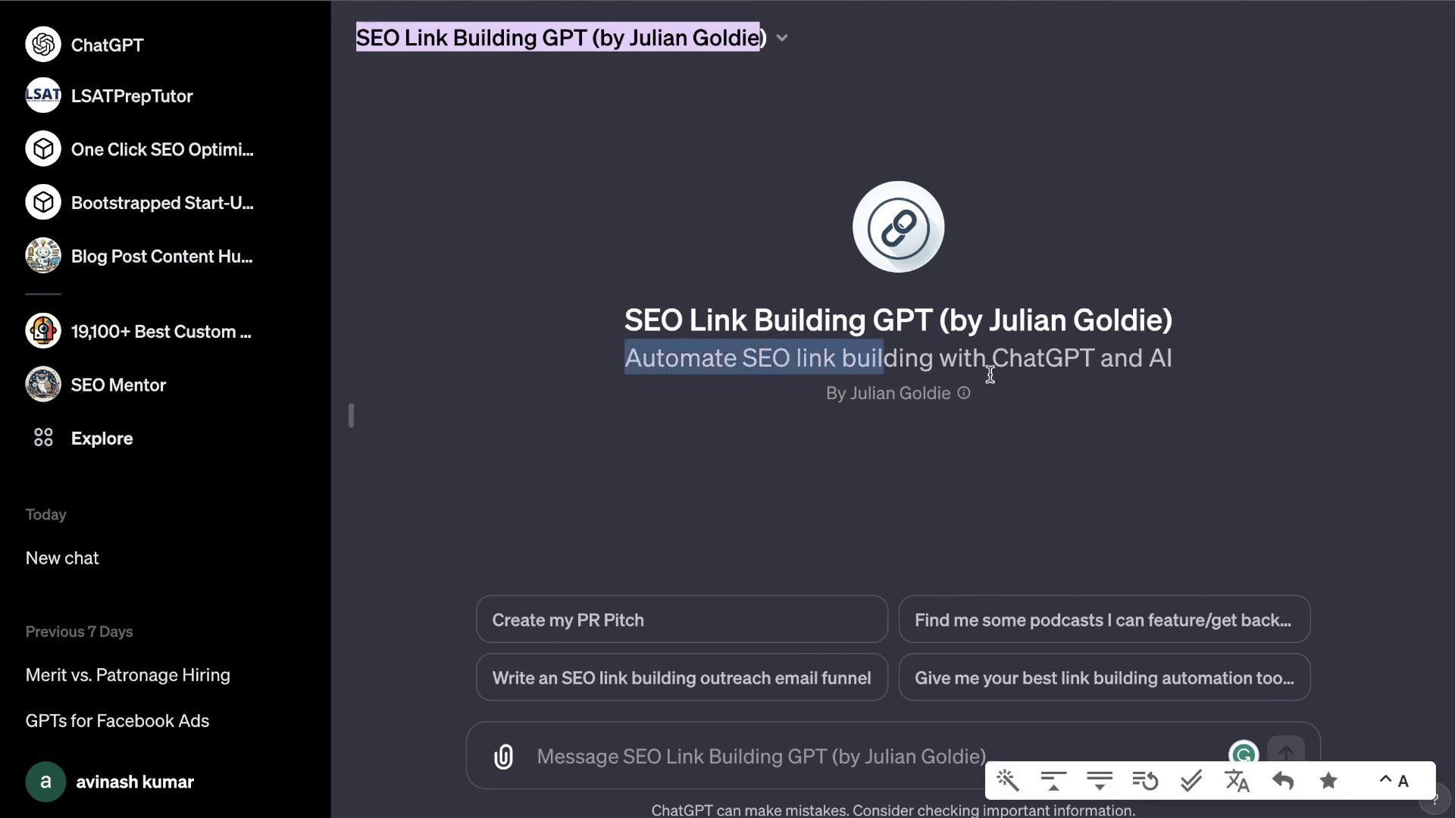
click(1086, 383)
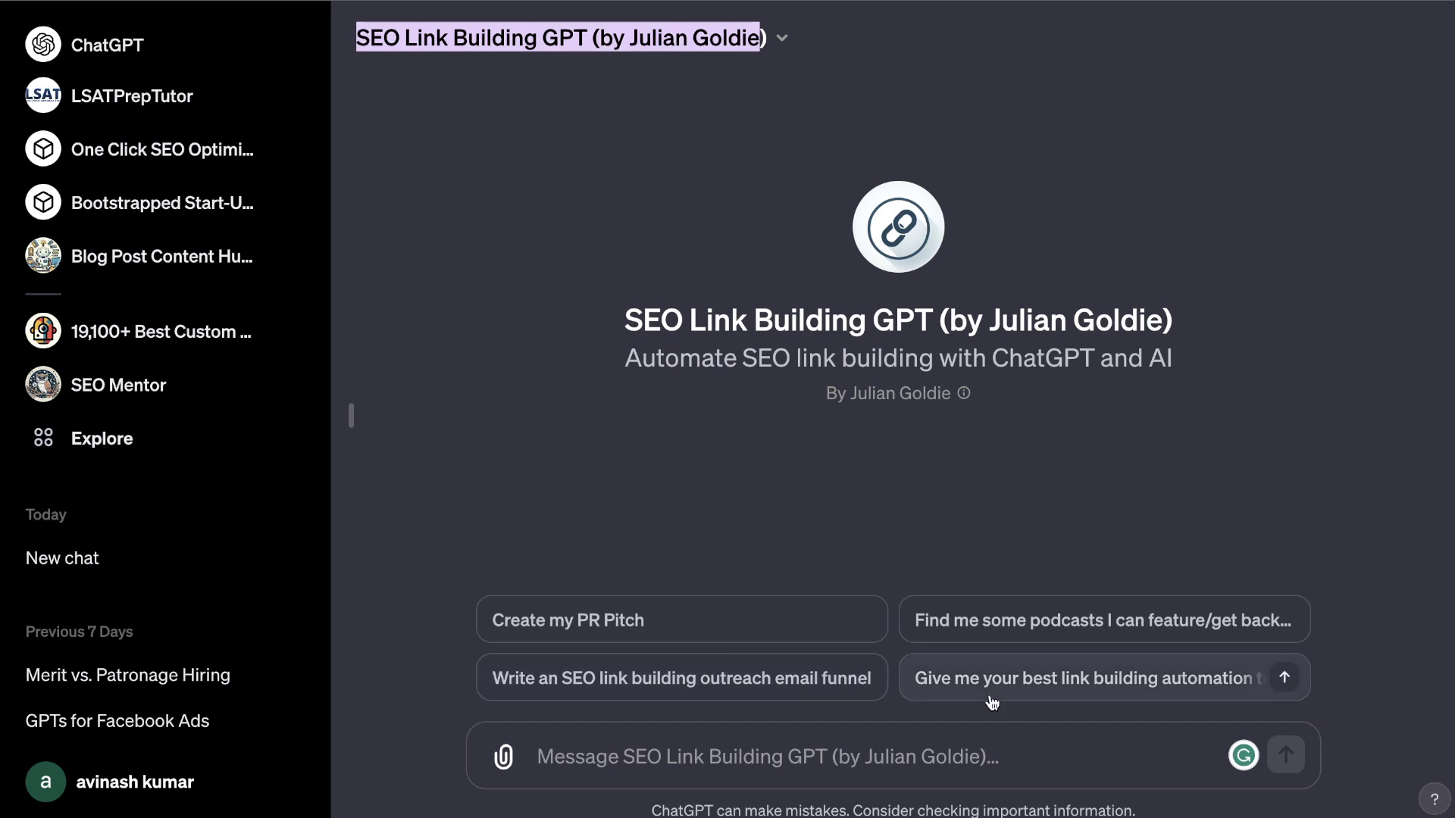
- Request a PR pitch, review the seven details it needs, then start a new chat
click(857, 614)
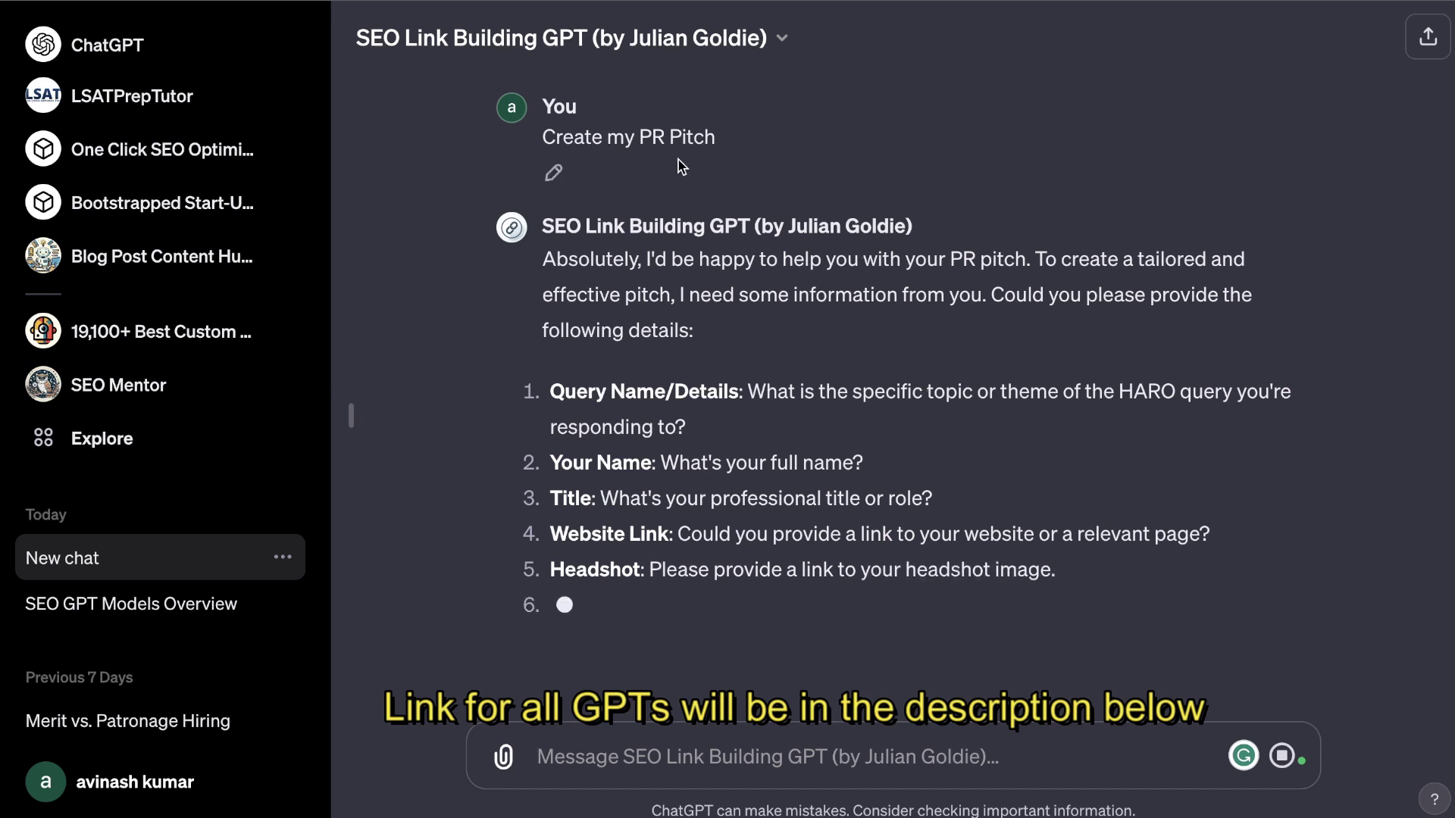
drag(536, 138, 692, 129)
scroll(858, 333, down, 1)
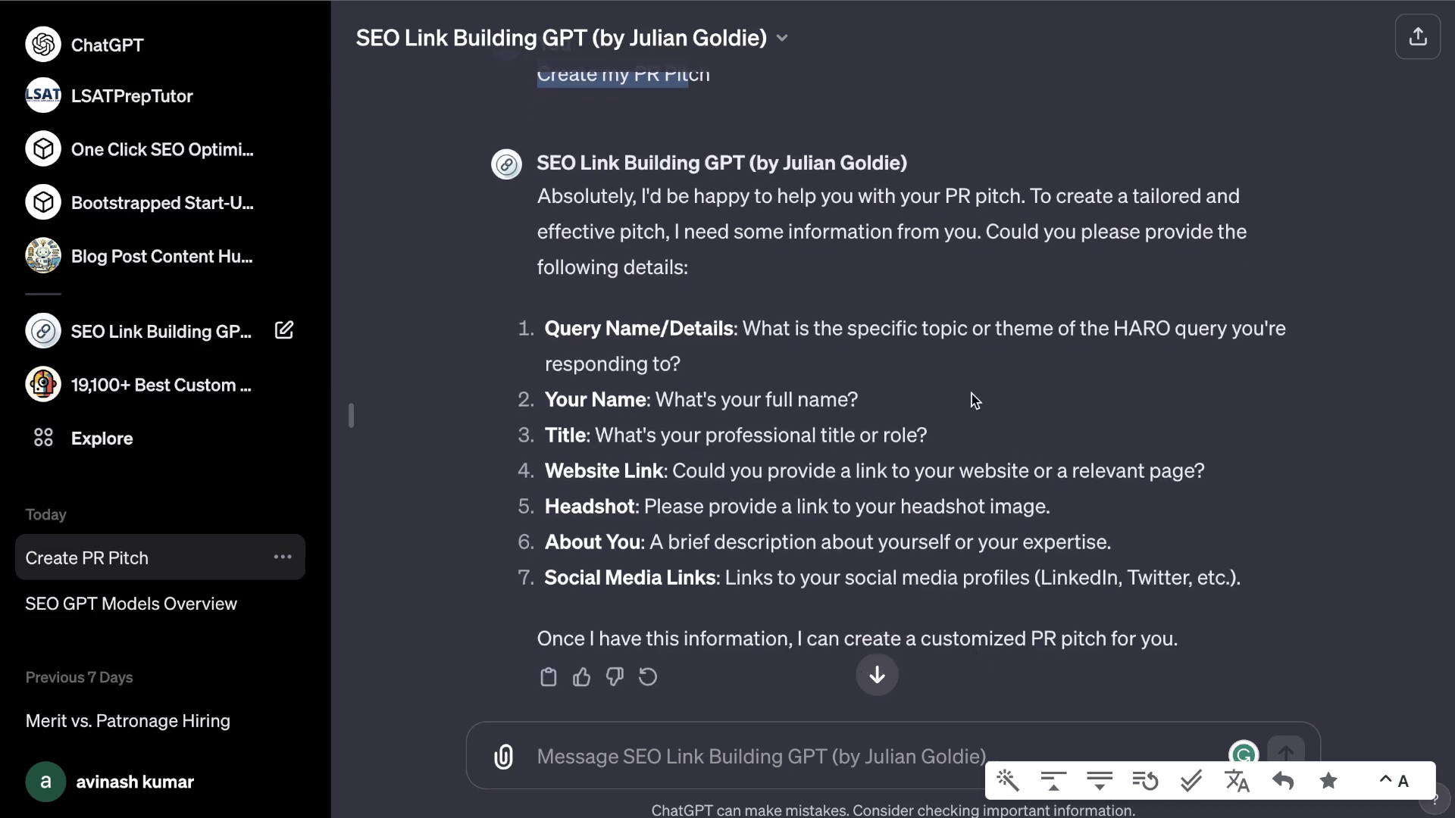
drag(1252, 599, 541, 331)
scroll(680, 390, down, 1)
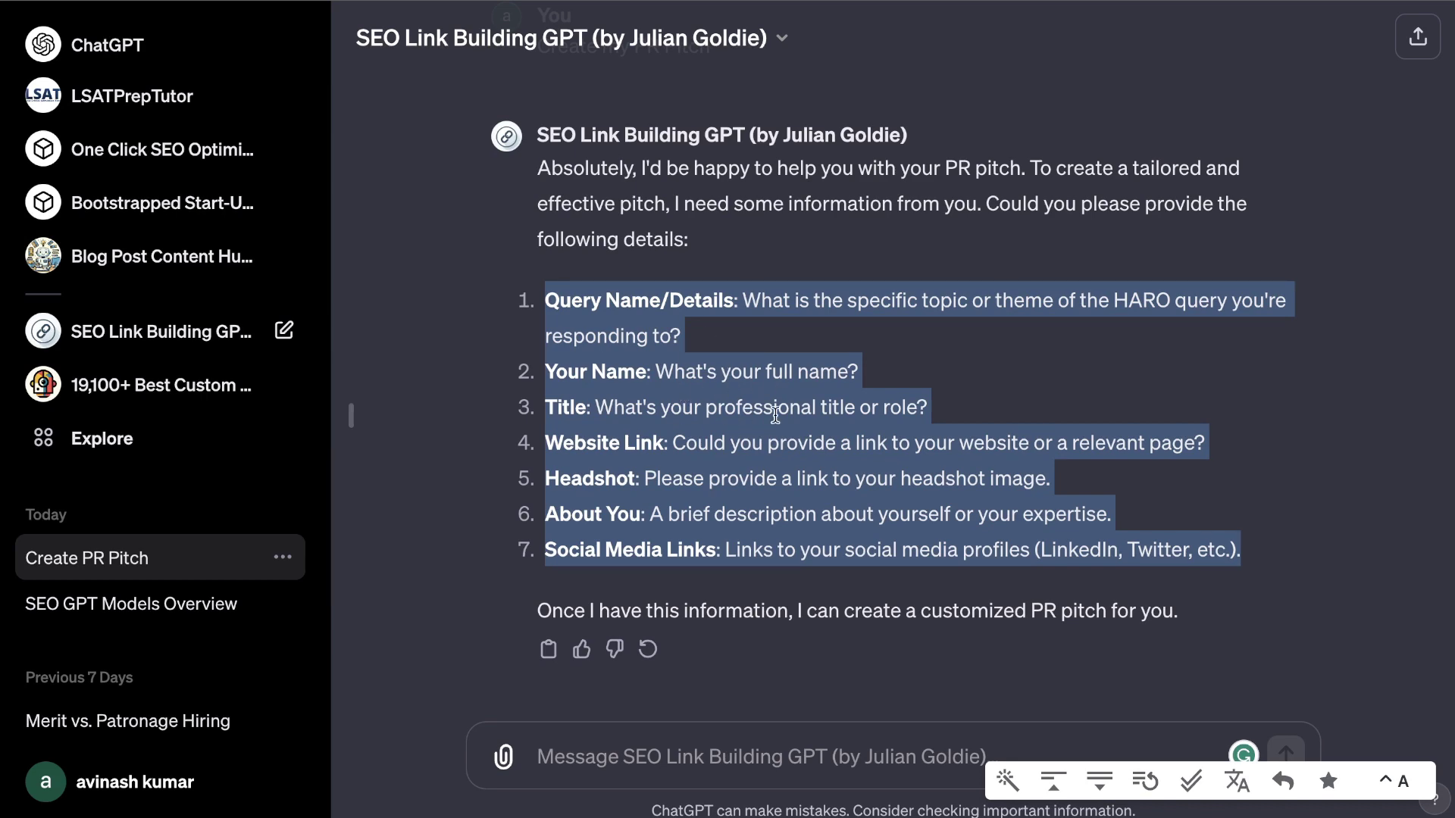
scroll(777, 413, up, 1)
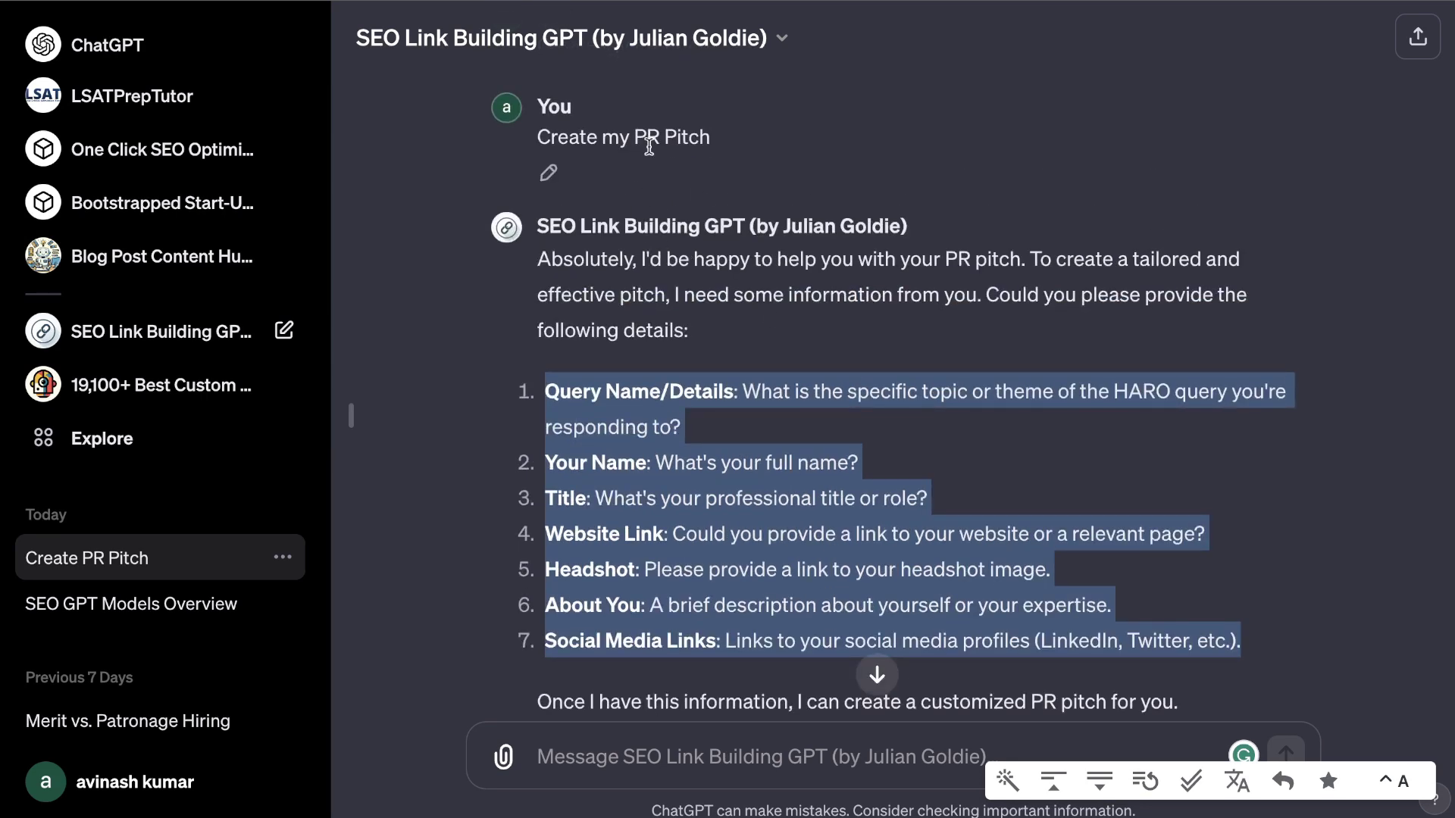
key(ctrl+shift+o)
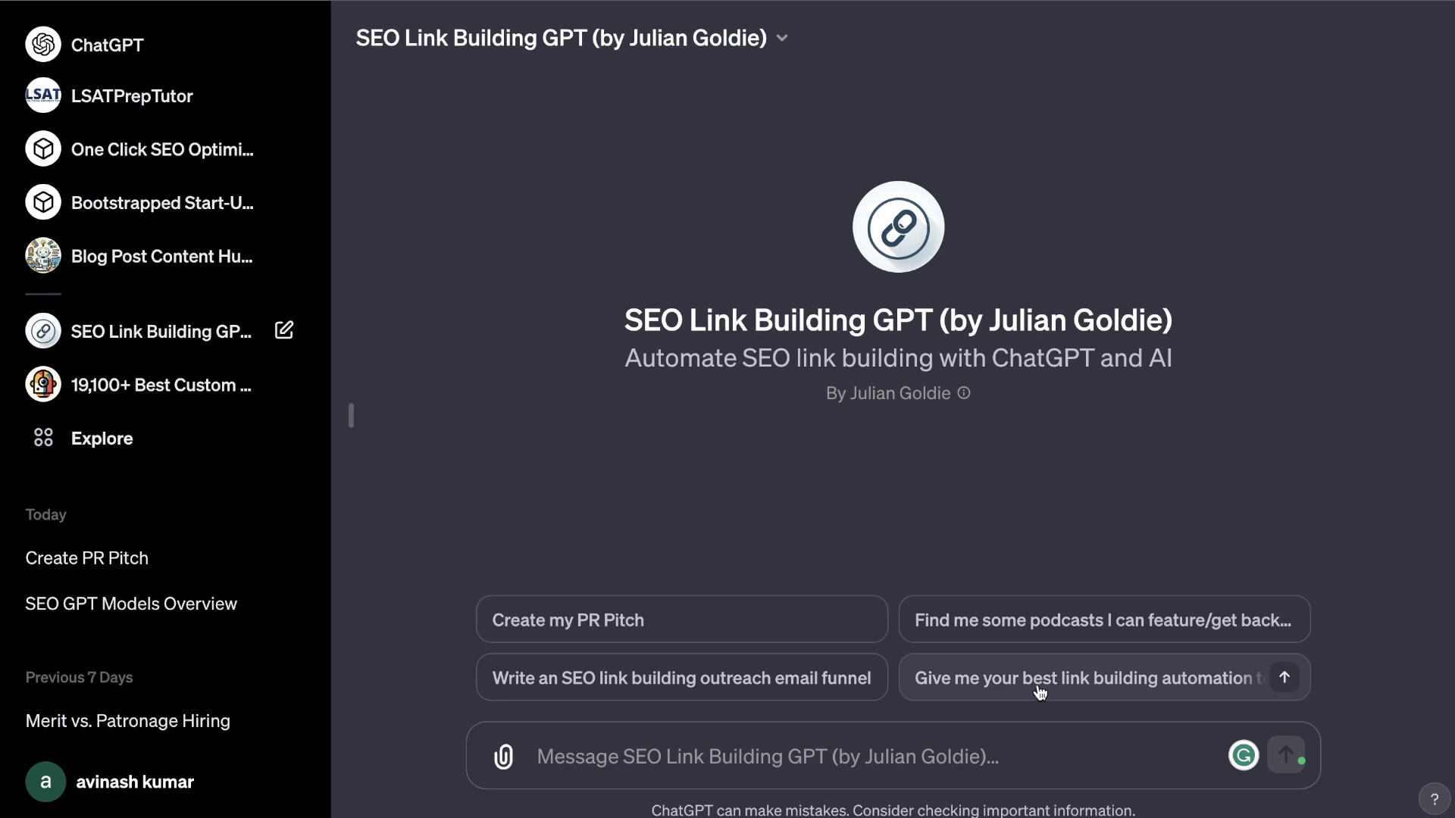
- Ask the SEO Link Building GPT for its best link building automation tools
click(1137, 678)
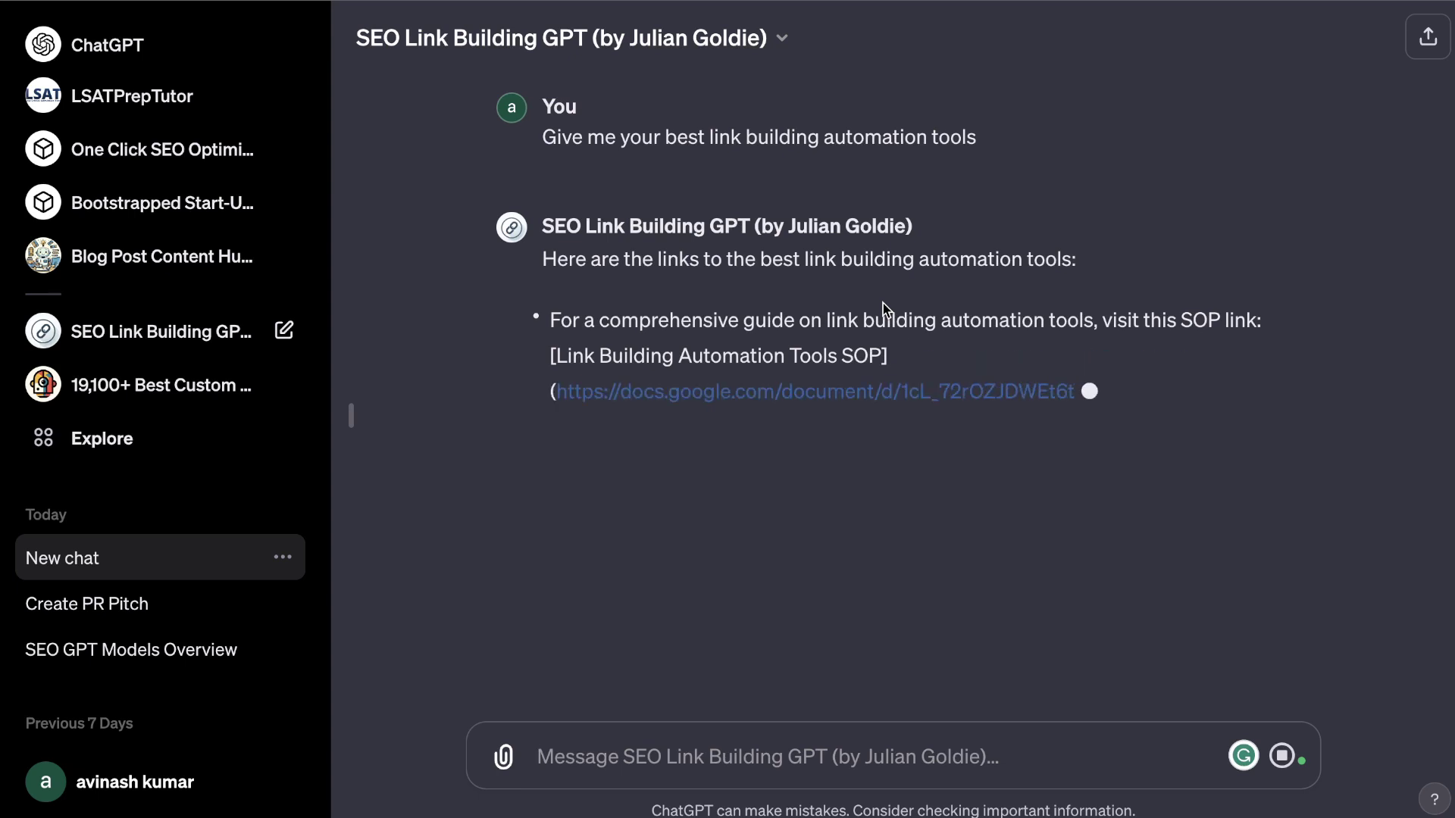
drag(1023, 489, 493, 206)
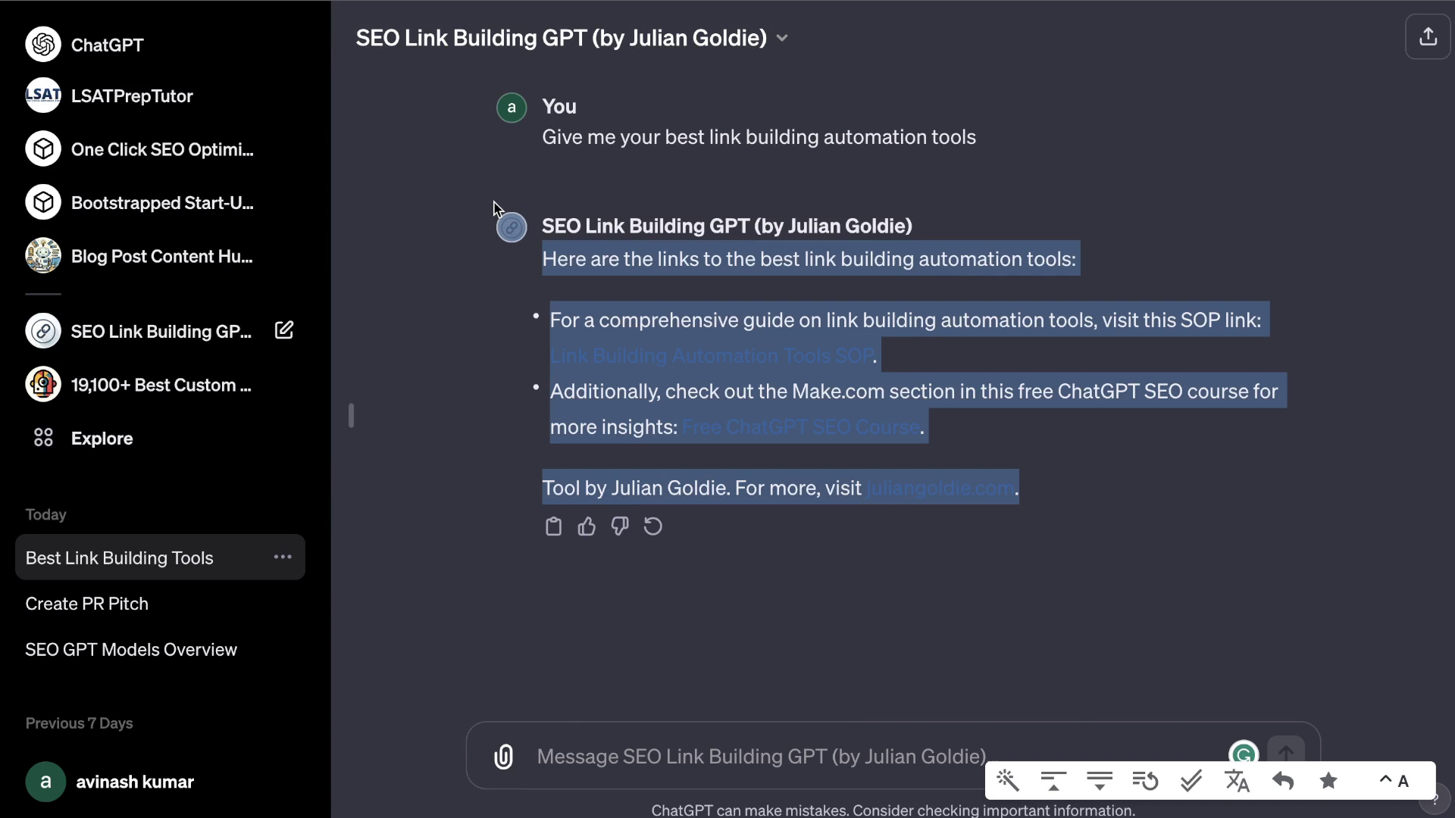
click(847, 309)
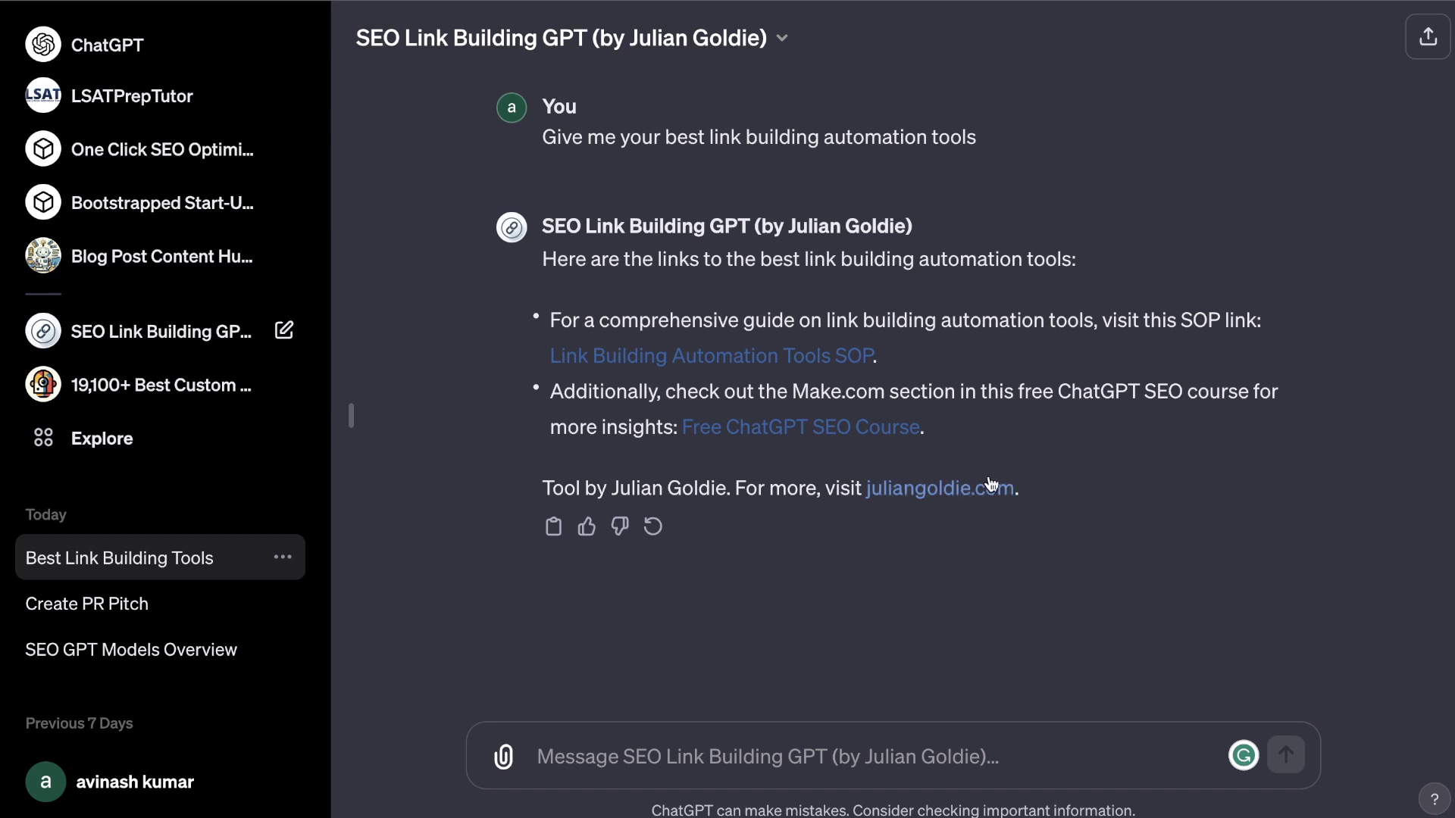
- Open the author's website and the Link Building Automation Tools SOP in new tabs
right_click(925, 488)
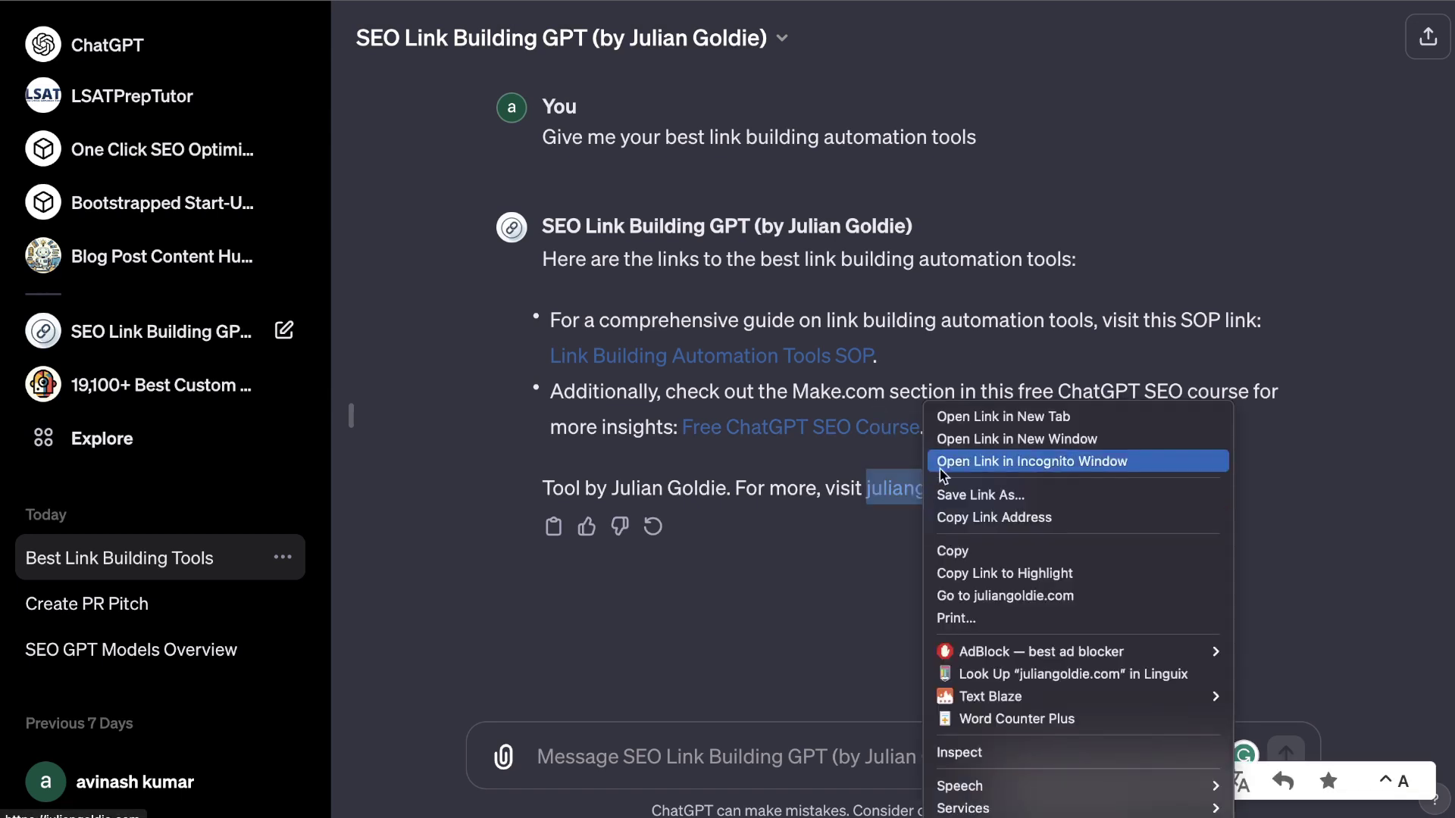
click(963, 416)
right_click(810, 364)
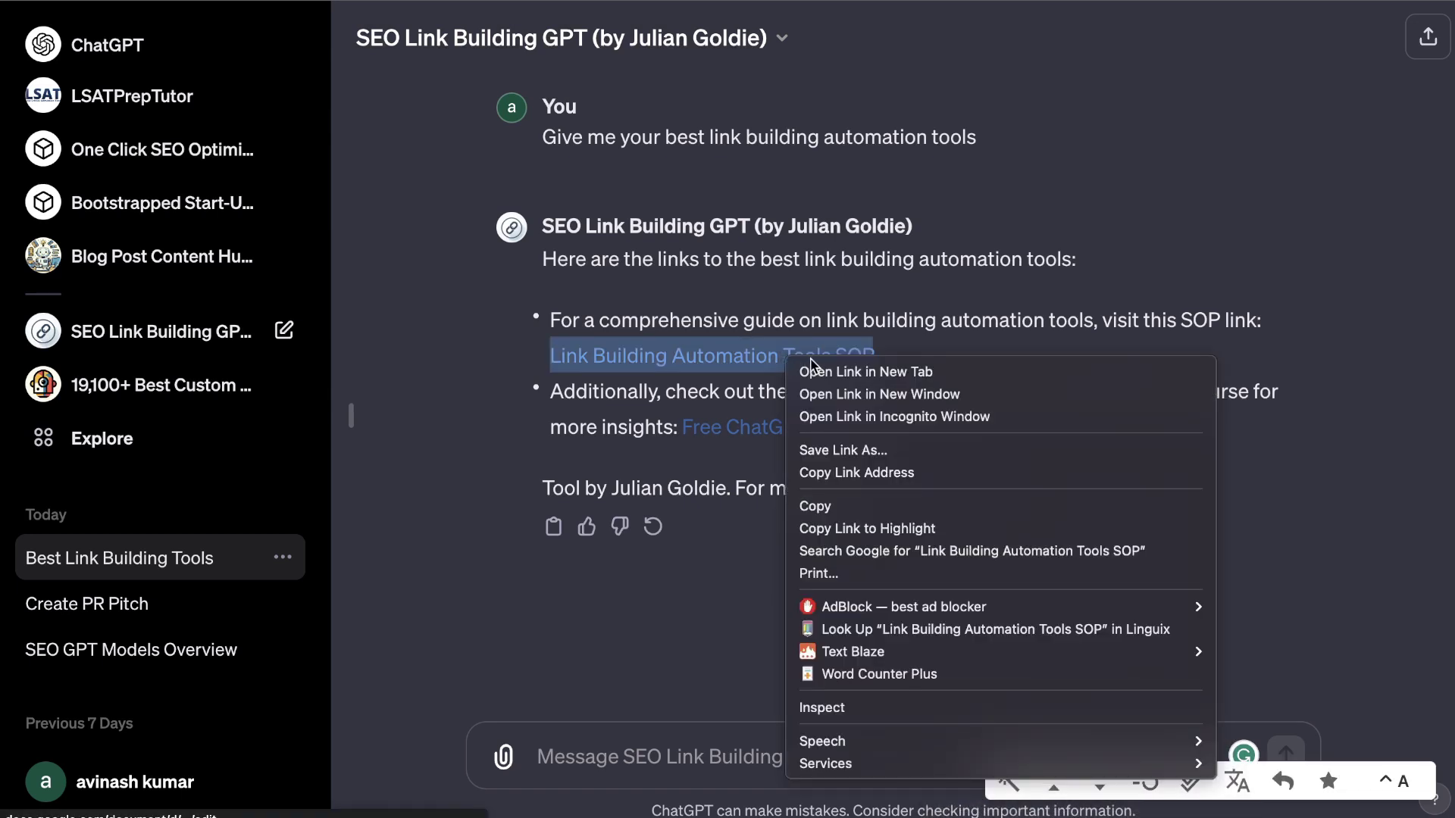
click(864, 371)
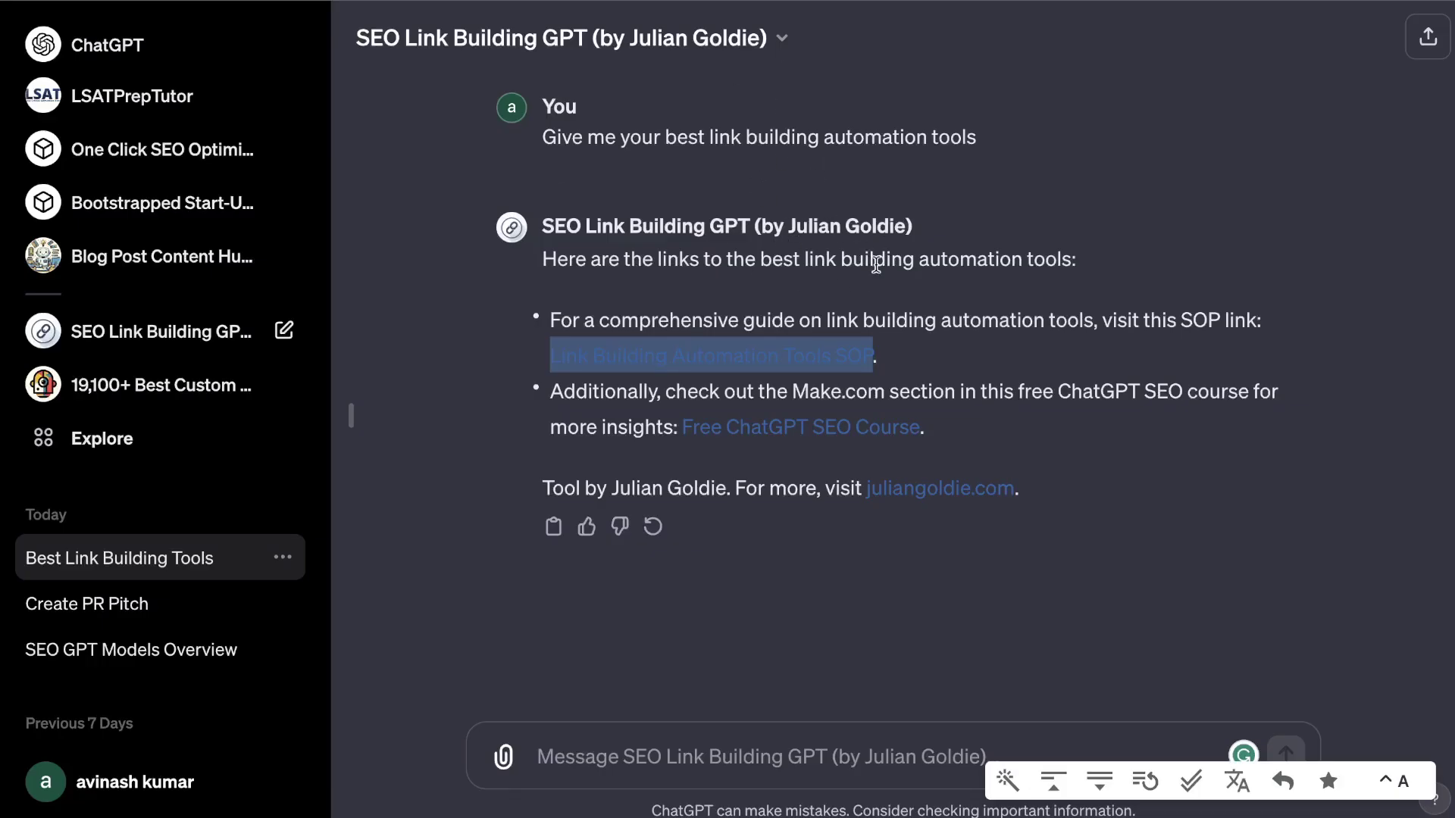
click(1068, 490)
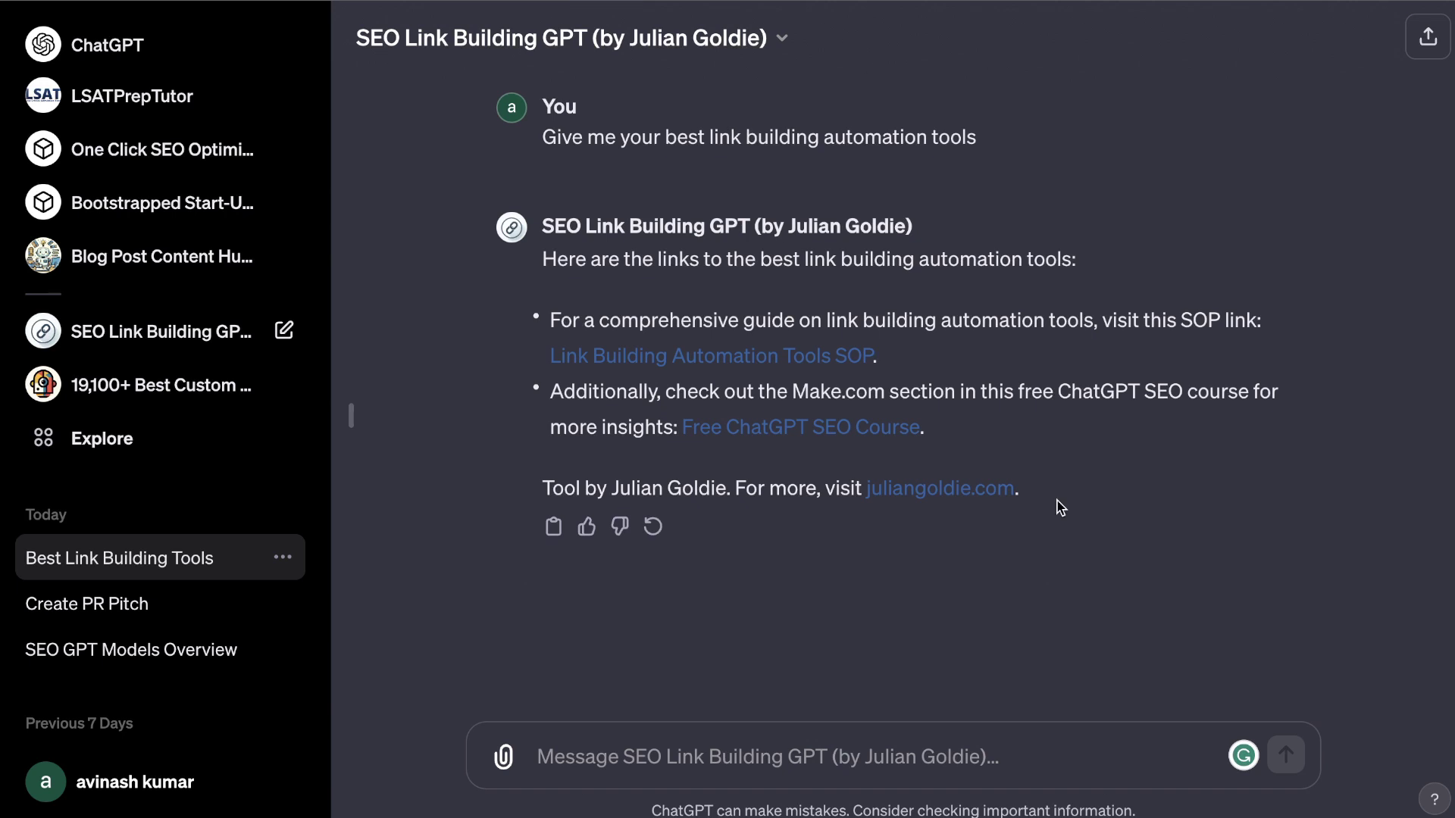
drag(1060, 507, 640, 94)
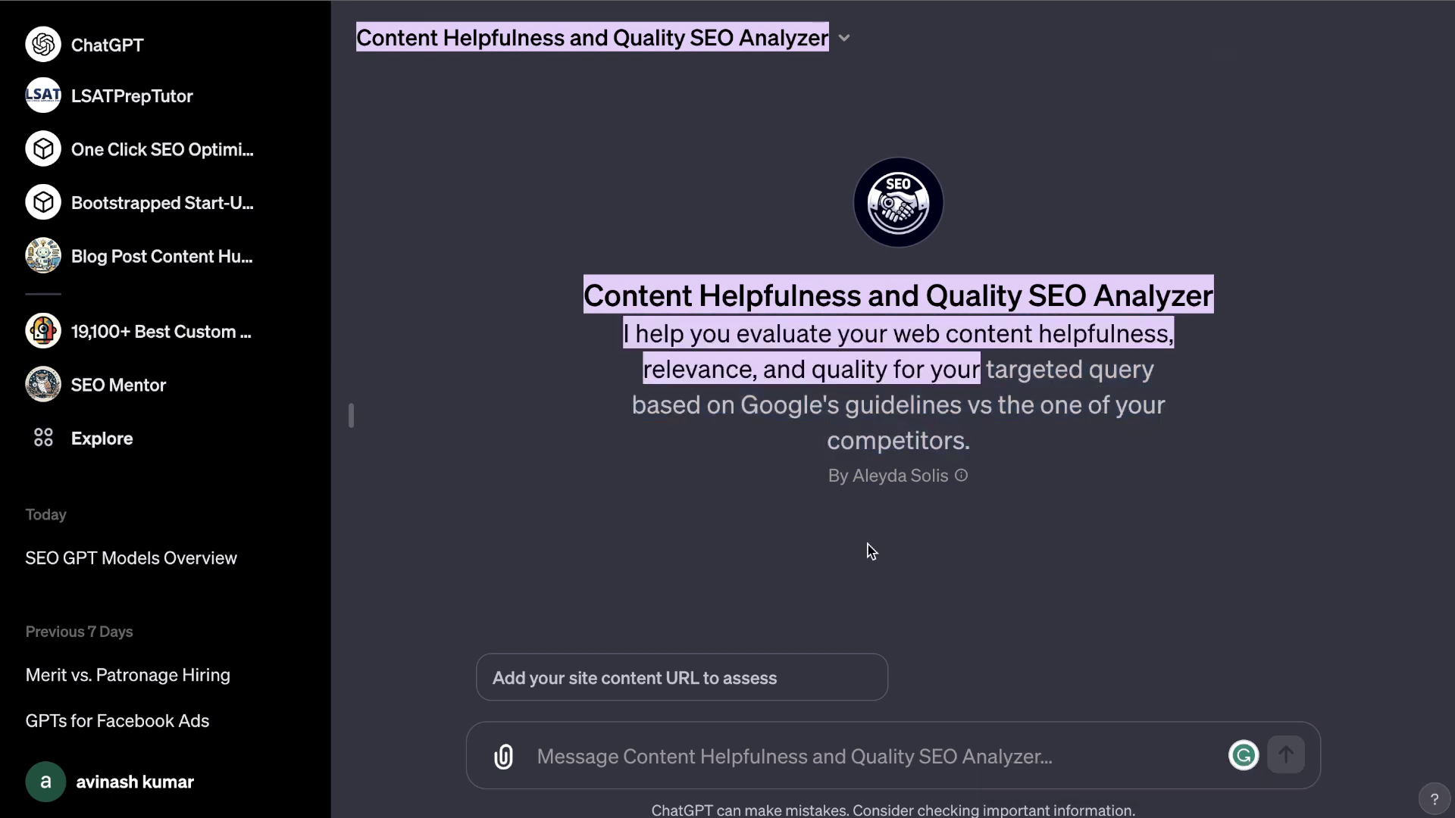
- Submit the blog URL, target query how-to-improve-your-website-eeat, and three competitor URLs for assessment
click(677, 678)
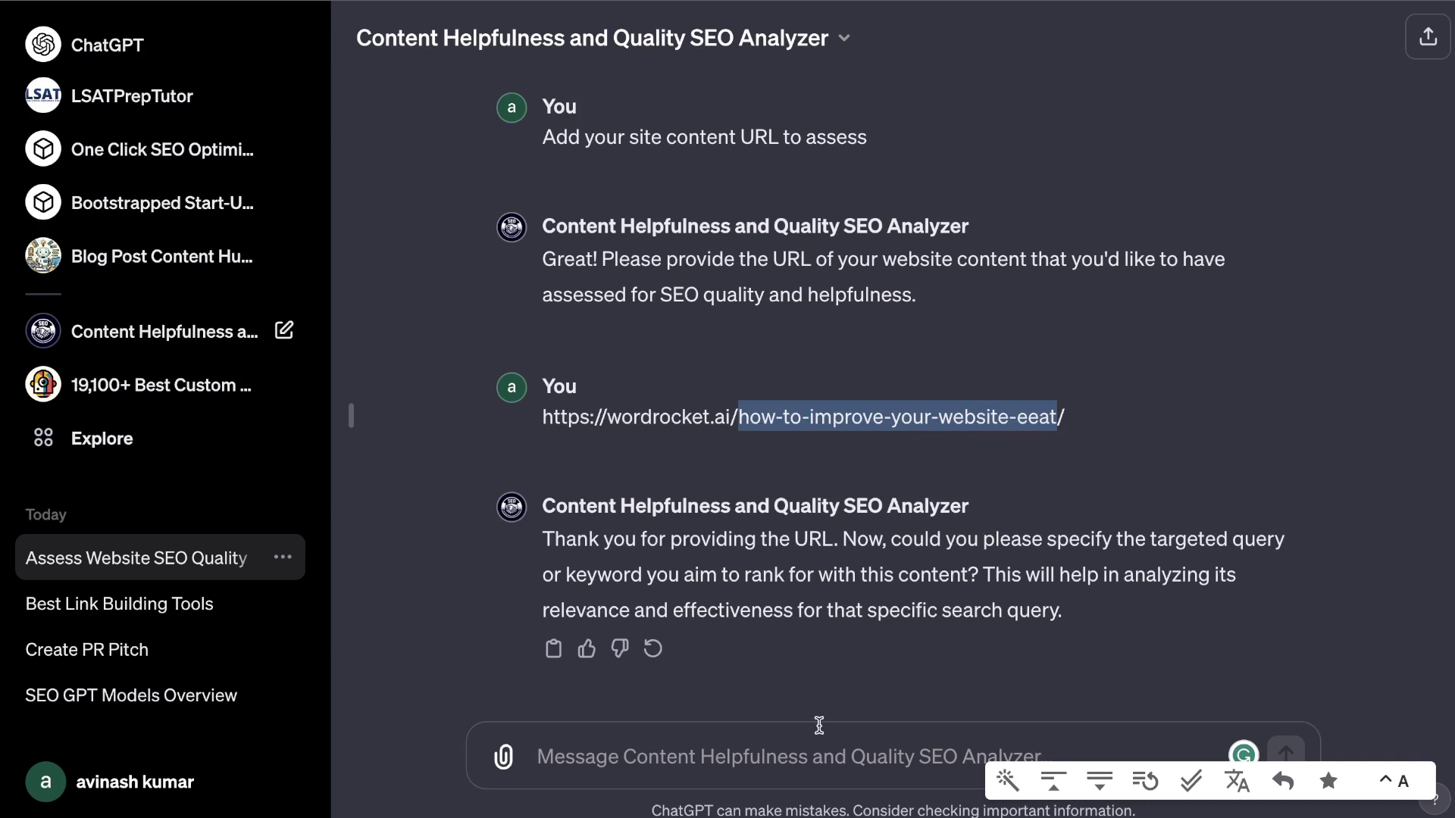
click(679, 757)
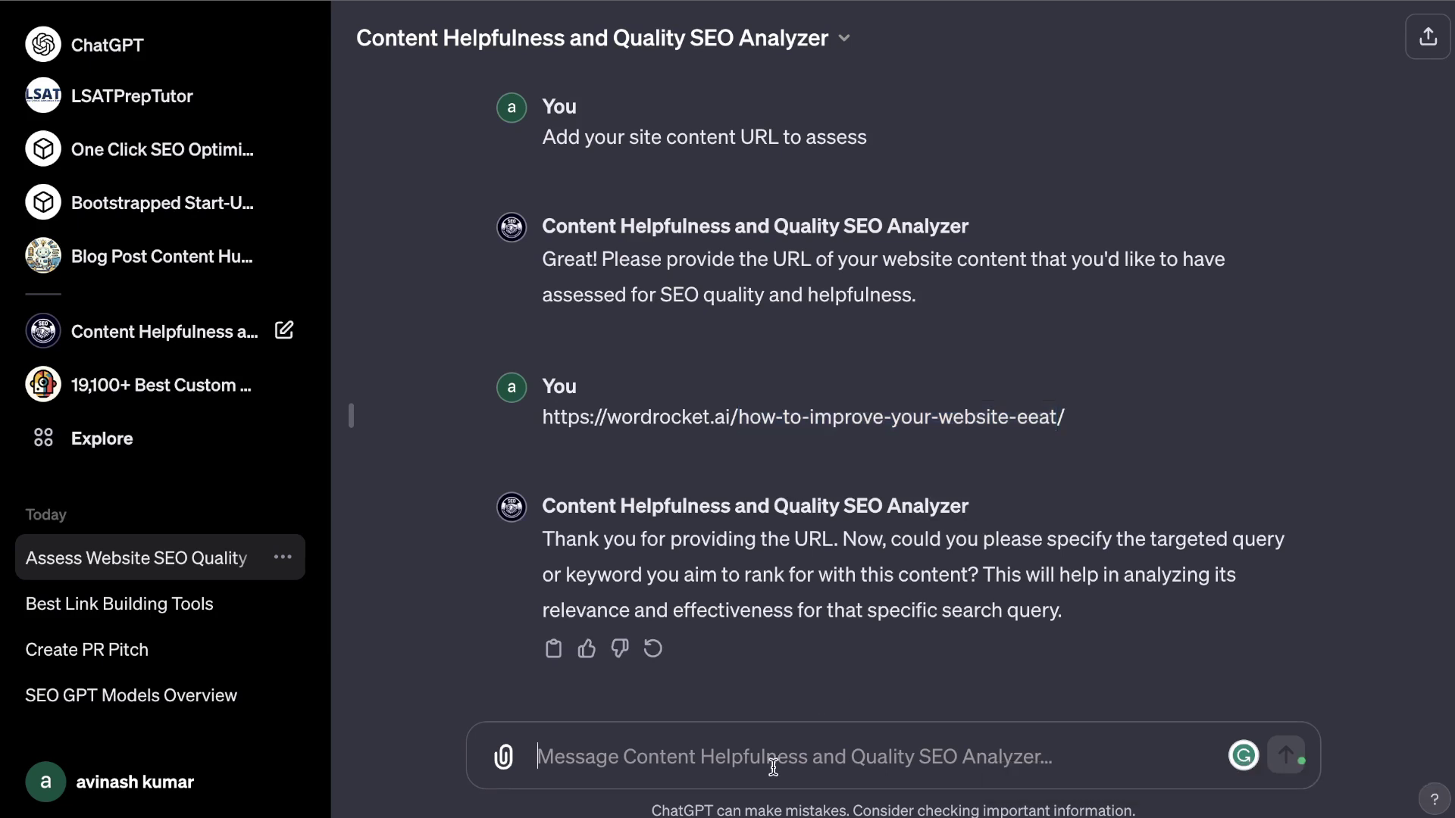
text(how-to-improve-your-website-eeat)
key(Return)
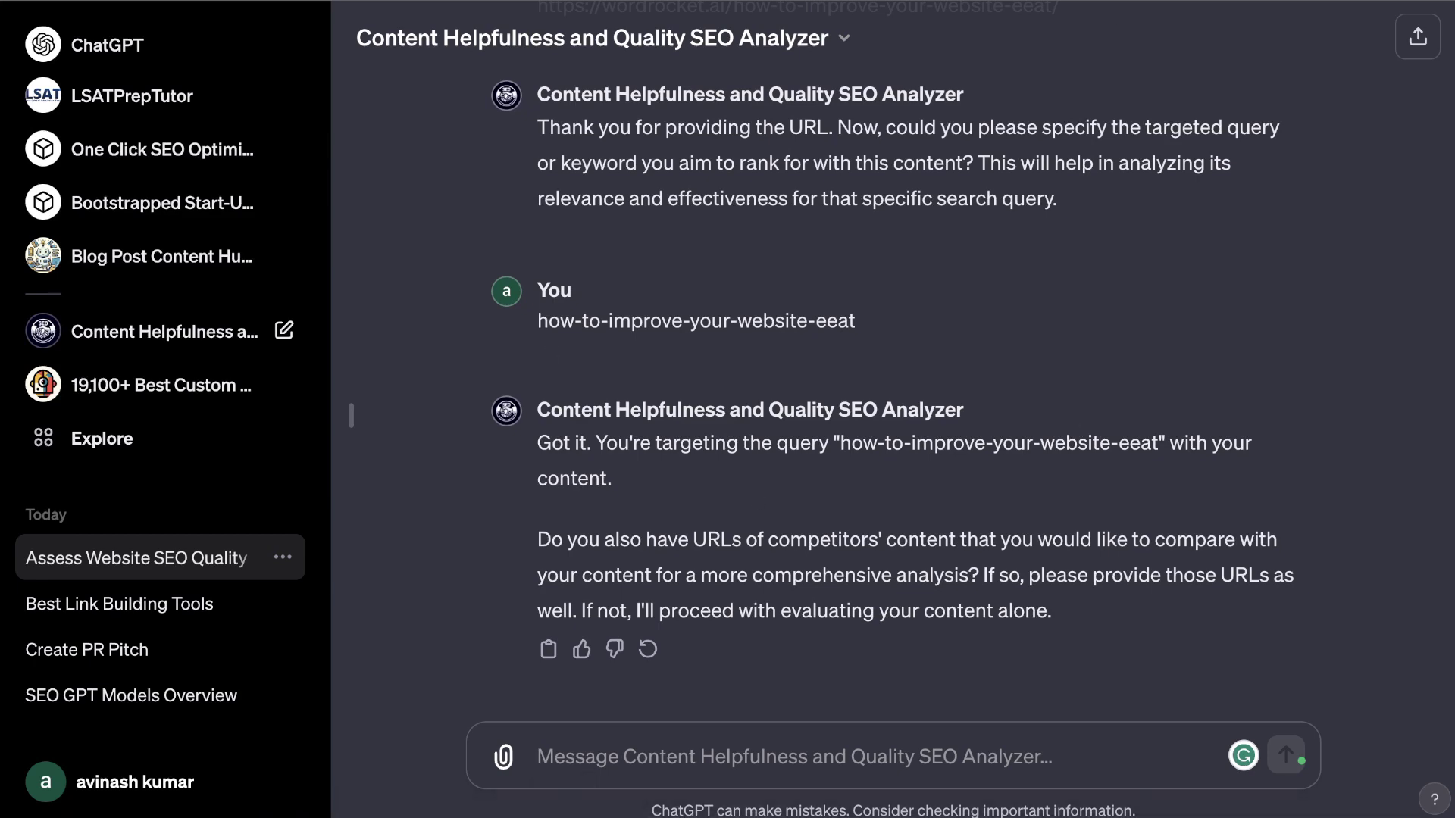
text(https://www.crowdcontent.com/blog/seo/the-complete-guide-to-google-e-a-t-what-is-it-why-is-it-and-how-do-you-create-it/  https://iloveseo.com/seo/seo-strategy/the-e-e-a-t-factor-how-to-optimize-your-websites-content-for-greater-visibility-trust-and-success/  https://www.ignitingbusiness.com/blog/improve-your-website-e-a-t-eat-and-seo-by-avoiding-these-5-mistakes)
key(Return)
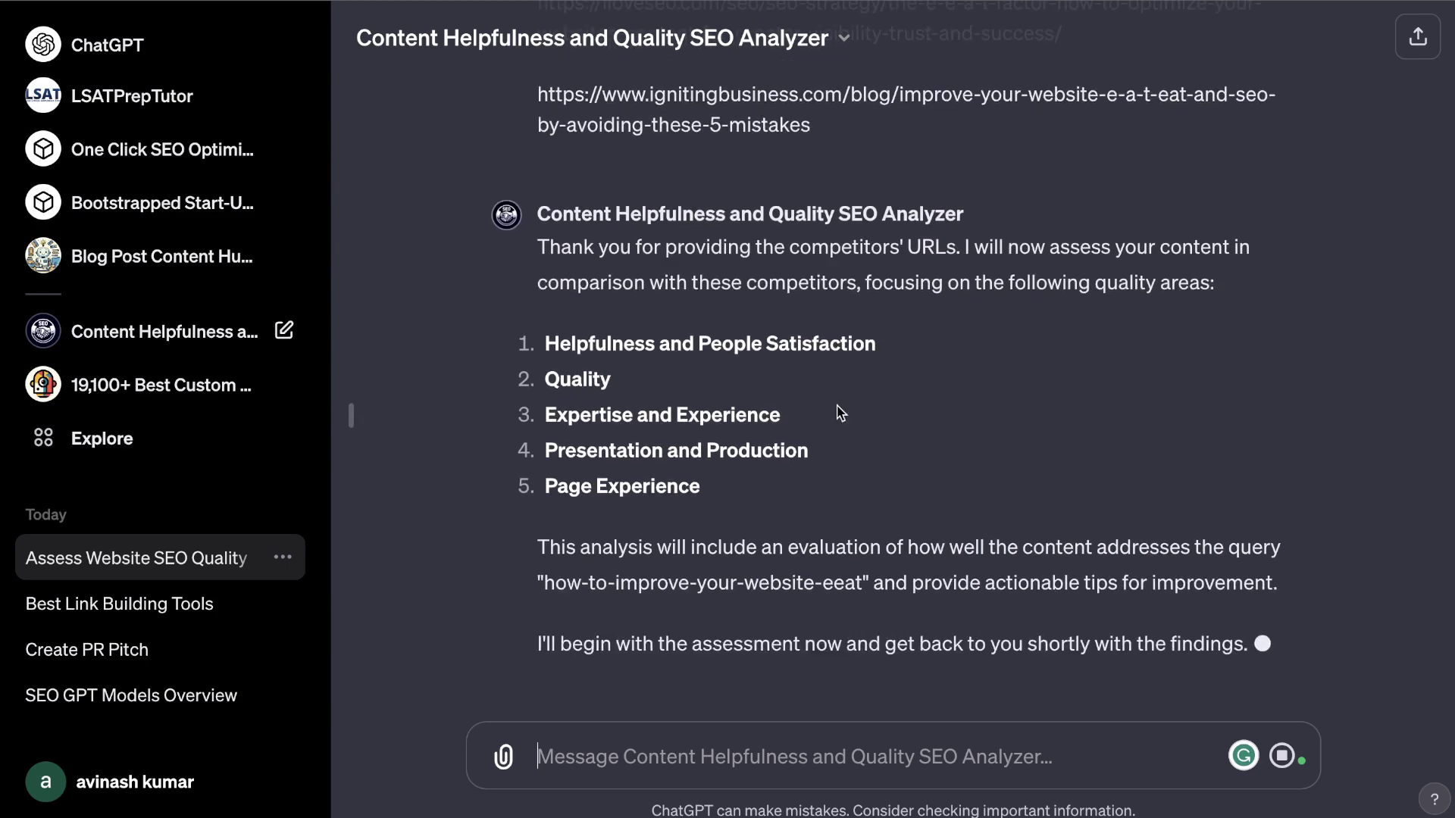
- Scroll through the analyzer's quality assessment of the blog content
scroll(840, 413, up, 4)
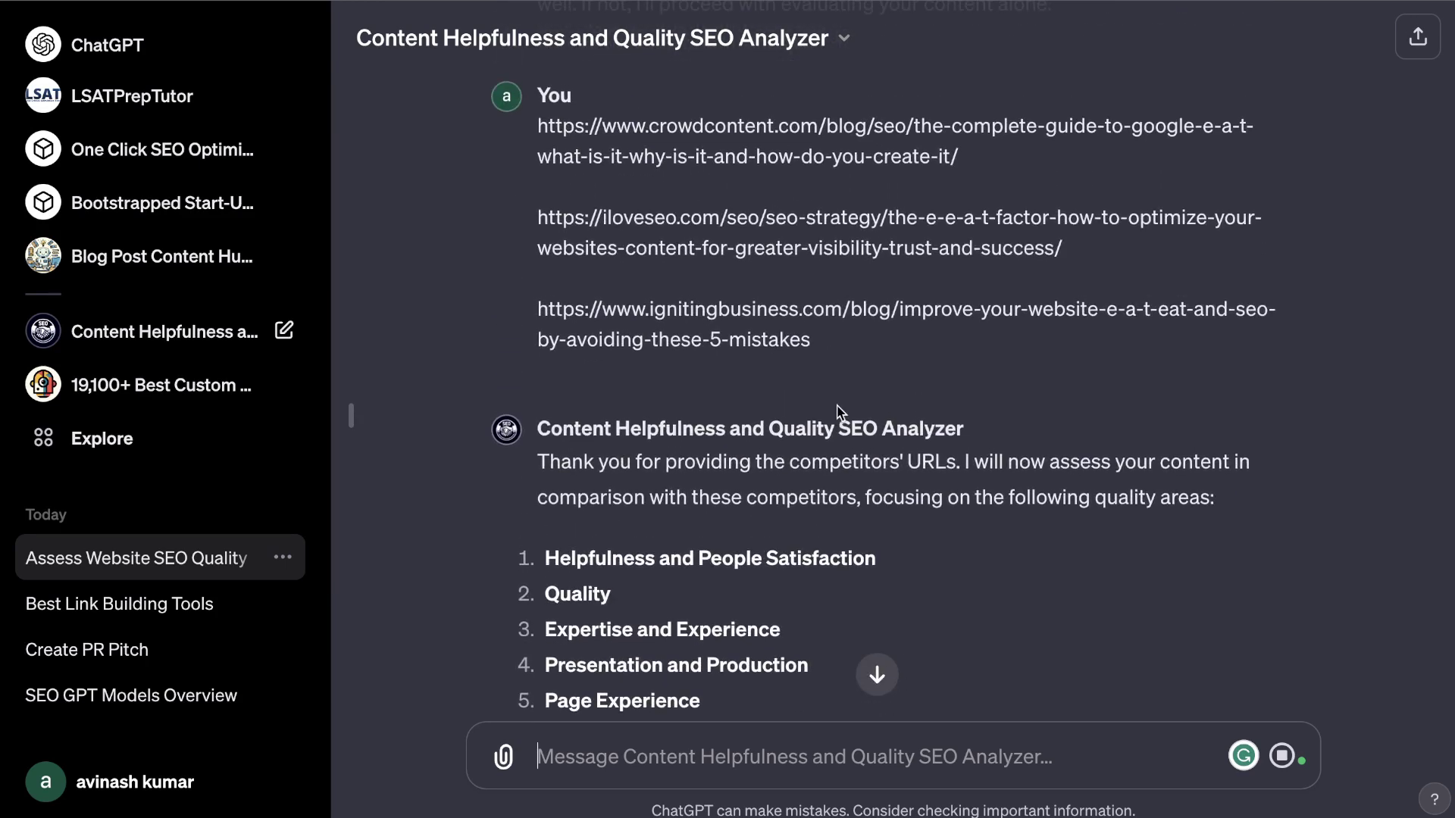
scroll(849, 386, down, 2)
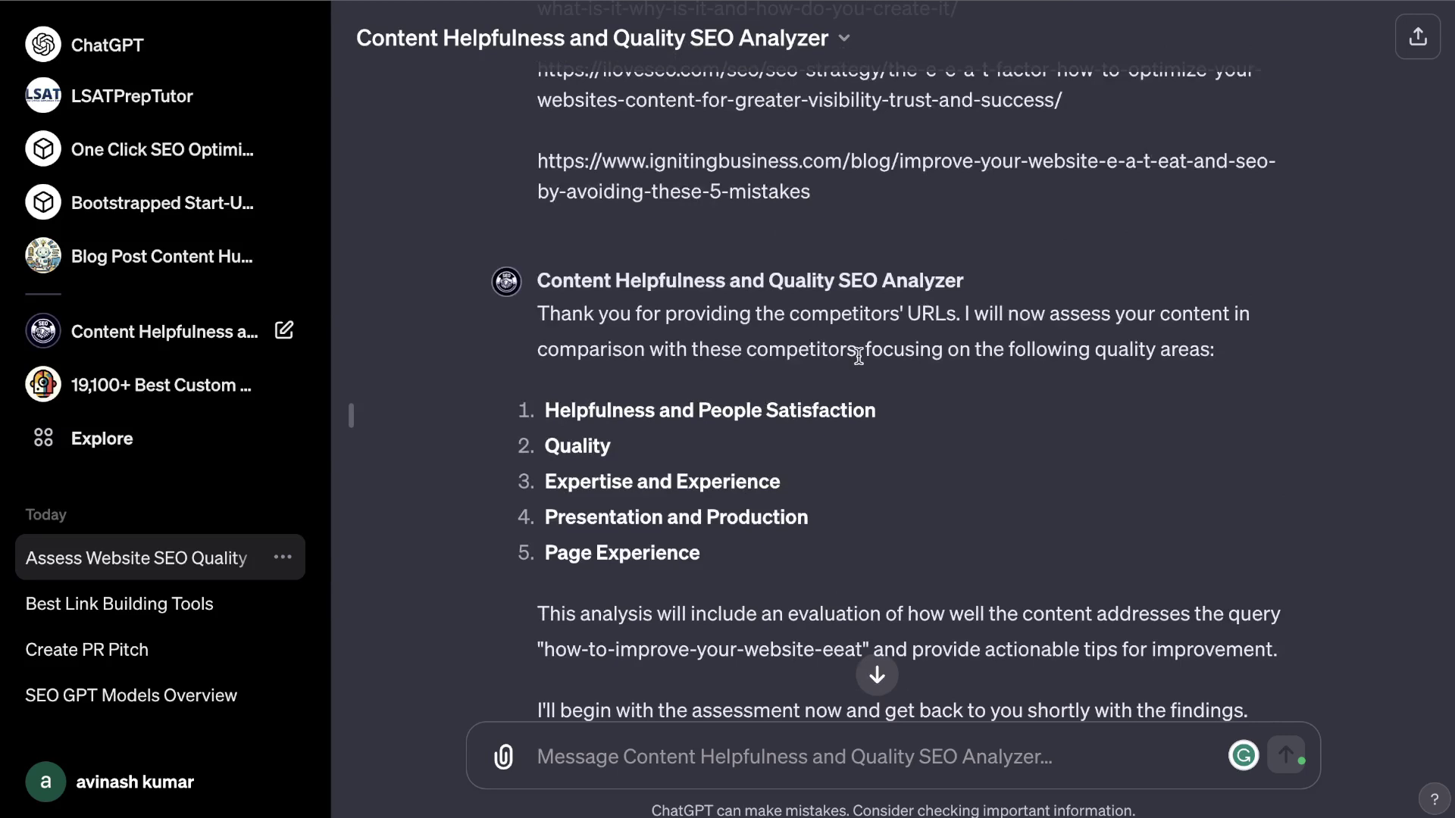
scroll(859, 356, down, 6)
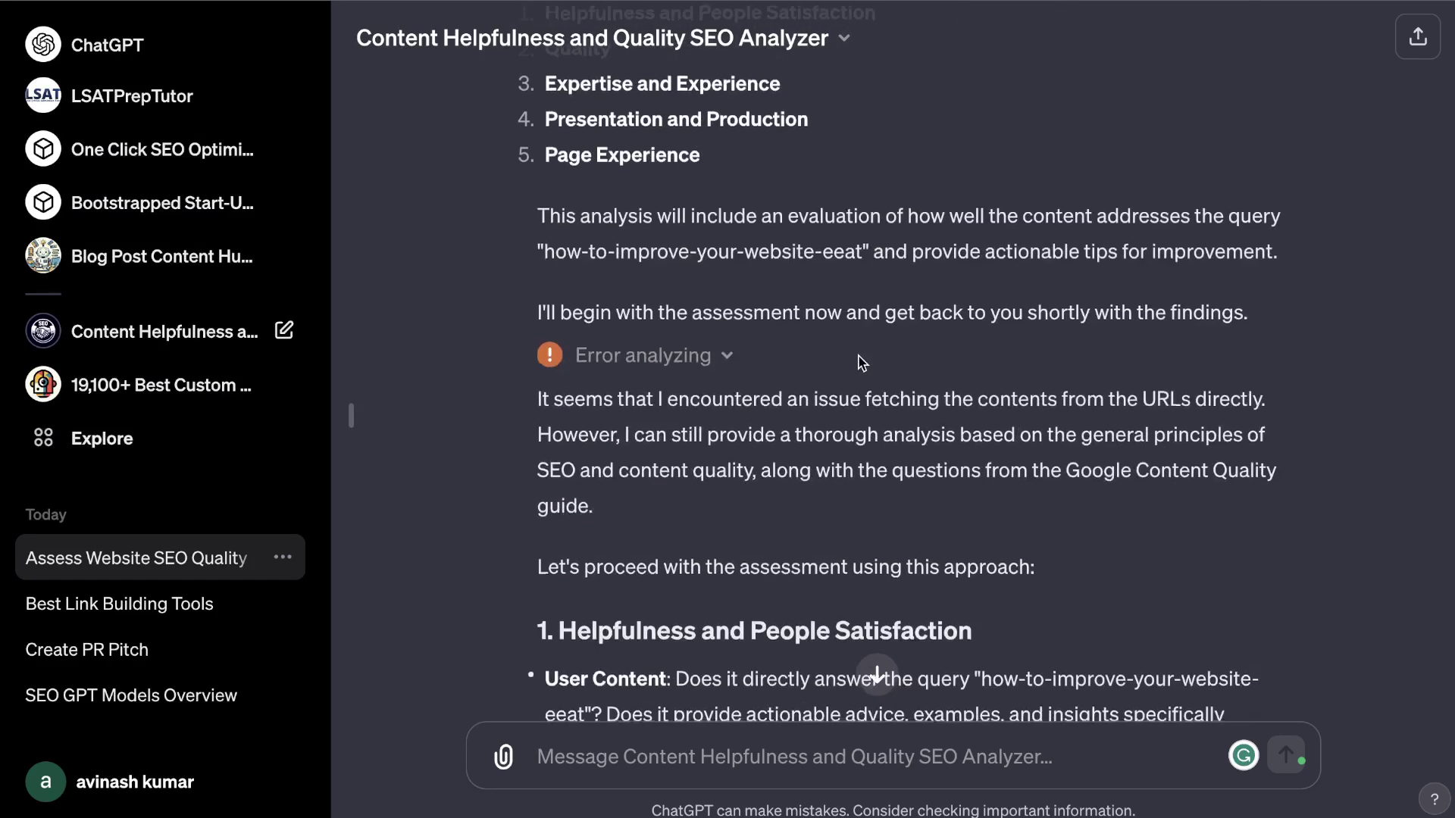
scroll(861, 363, down, 2)
scroll(860, 359, down, 6)
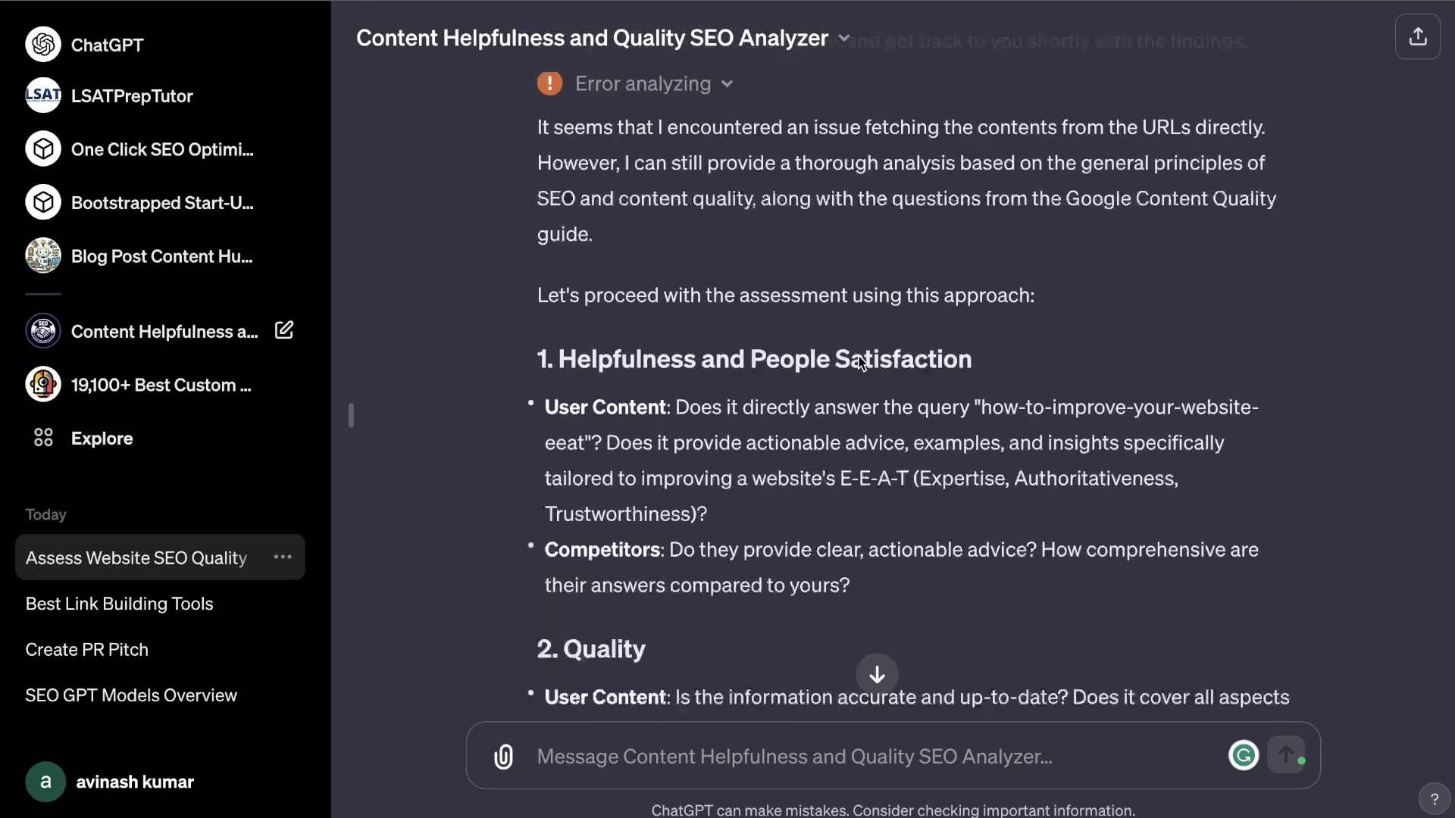
scroll(858, 356, up, 2)
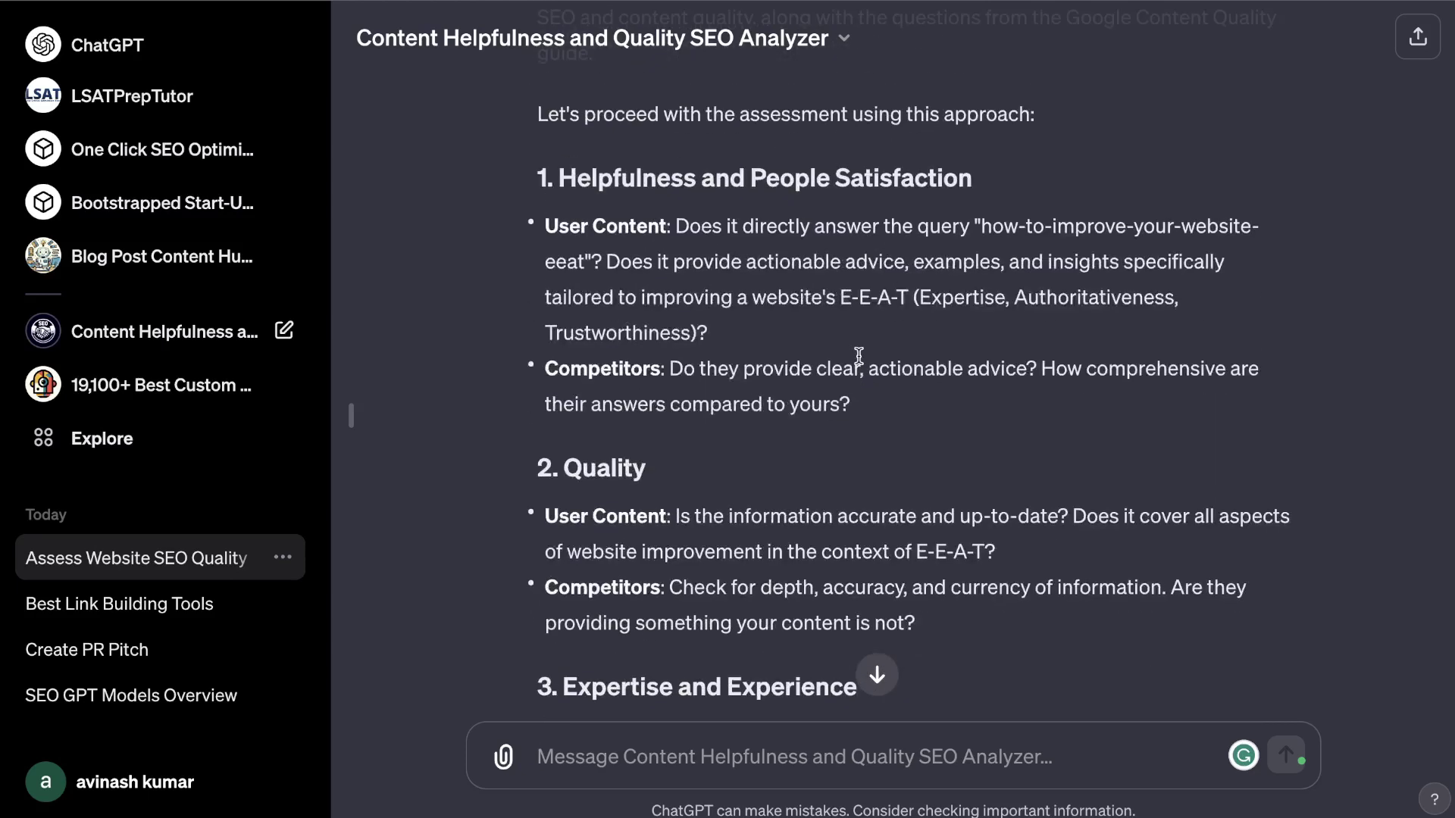
scroll(859, 356, down, 2)
scroll(862, 363, down, 7)
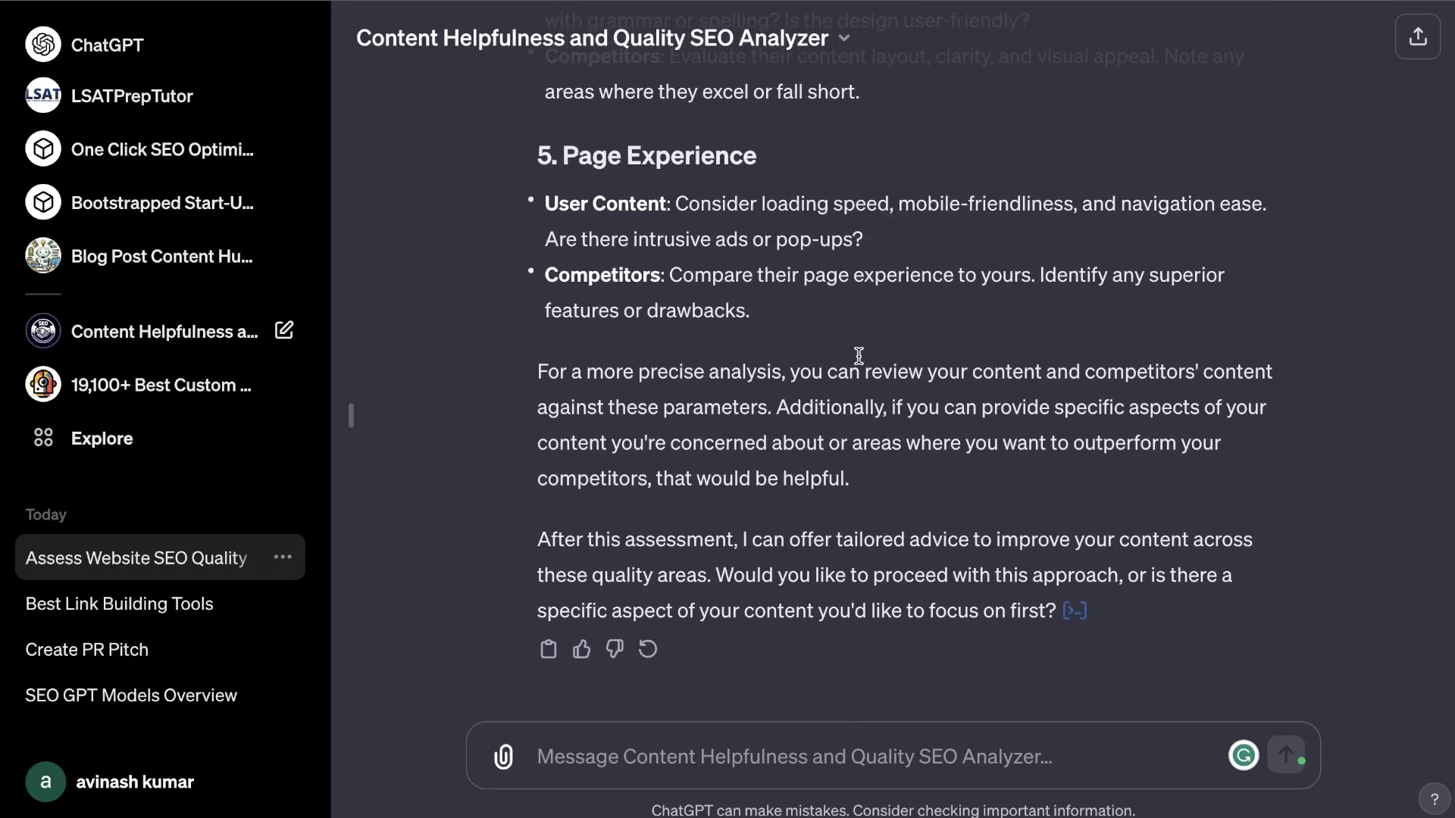
scroll(858, 355, up, 20)
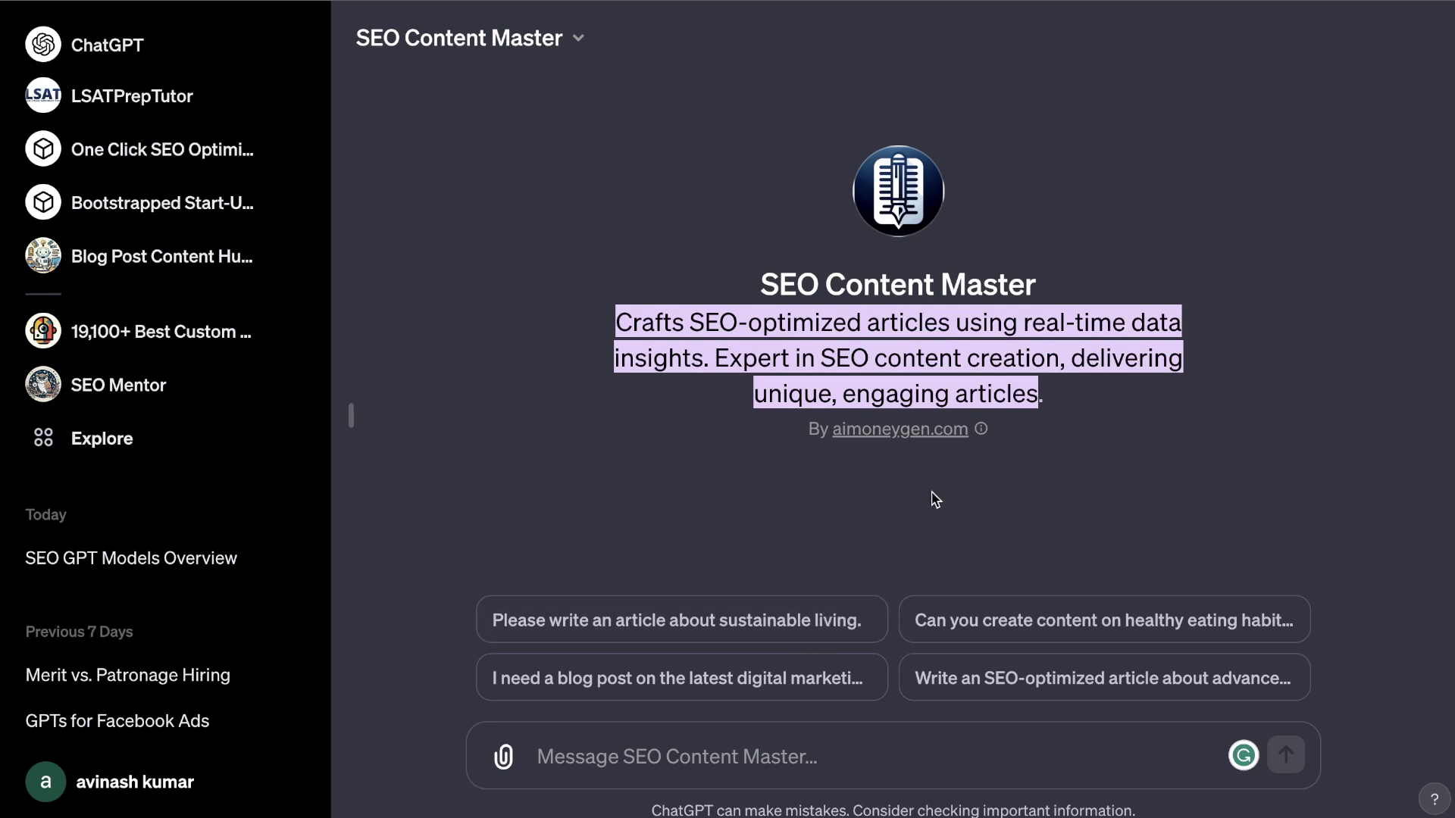
- Request an SEO-optimized article about advancements in renewable energy from SEO Content Master
click(966, 674)
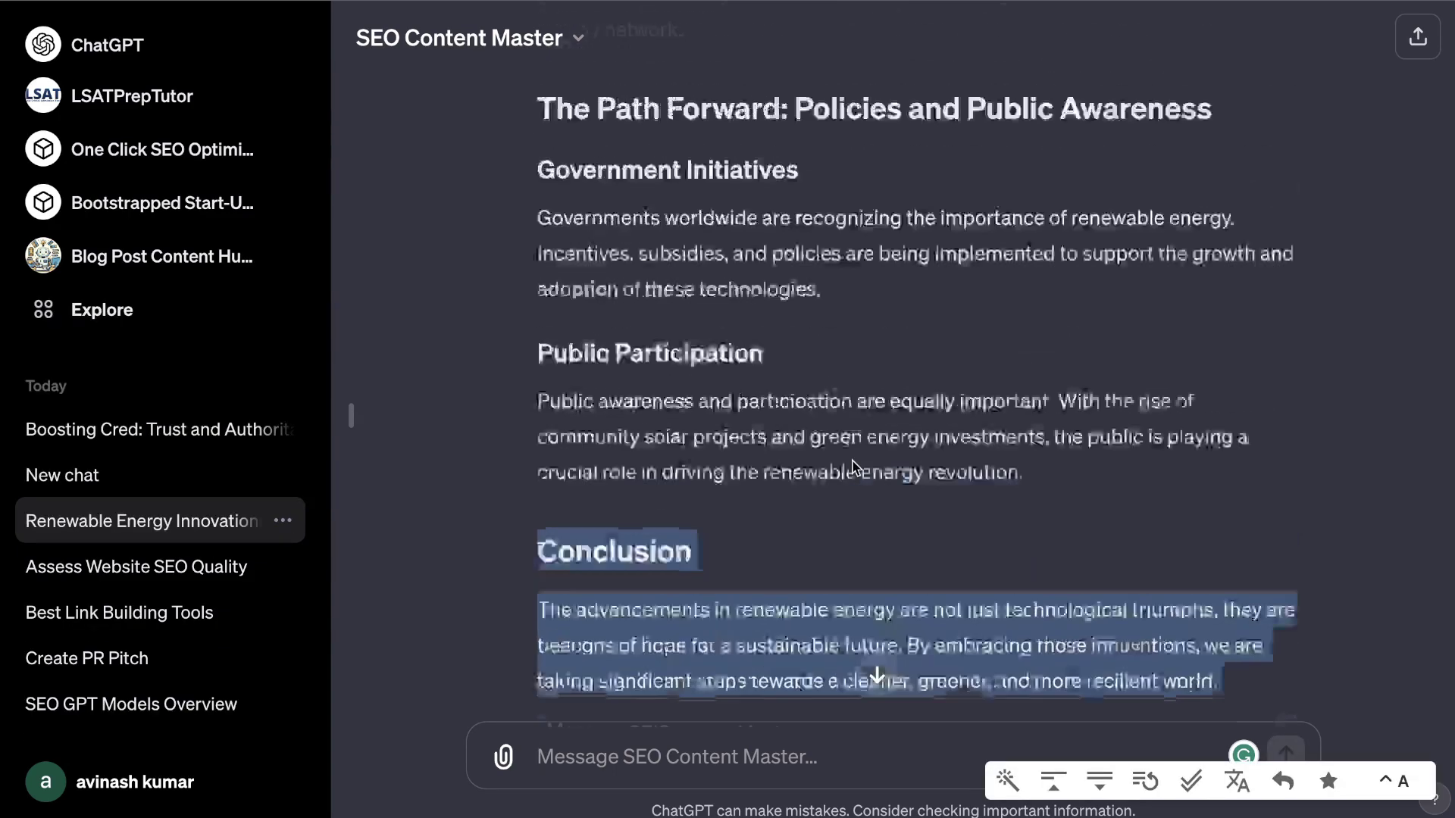
drag(852, 464, 539, 345)
right_click(643, 415)
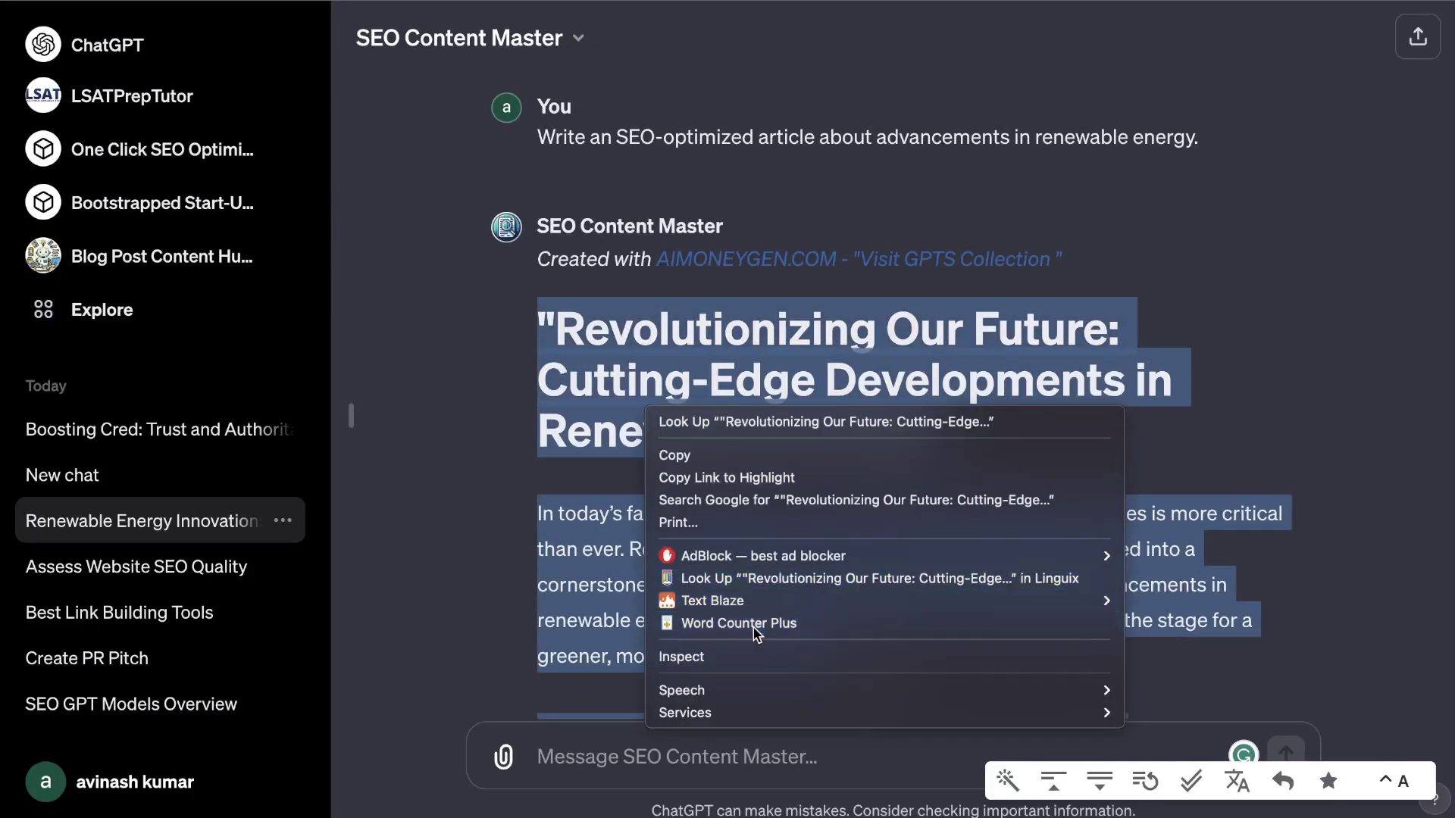
click(752, 625)
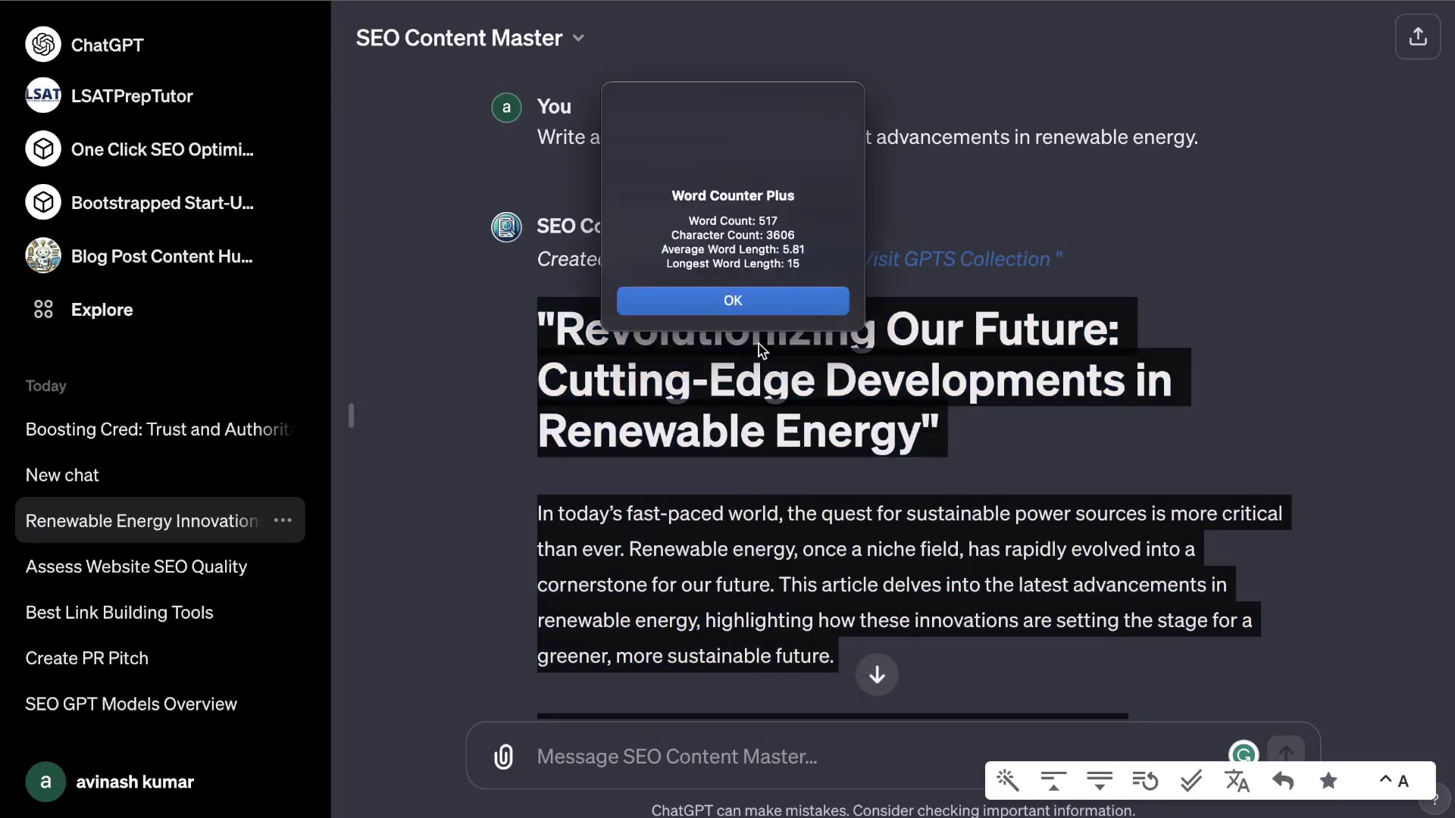
click(762, 301)
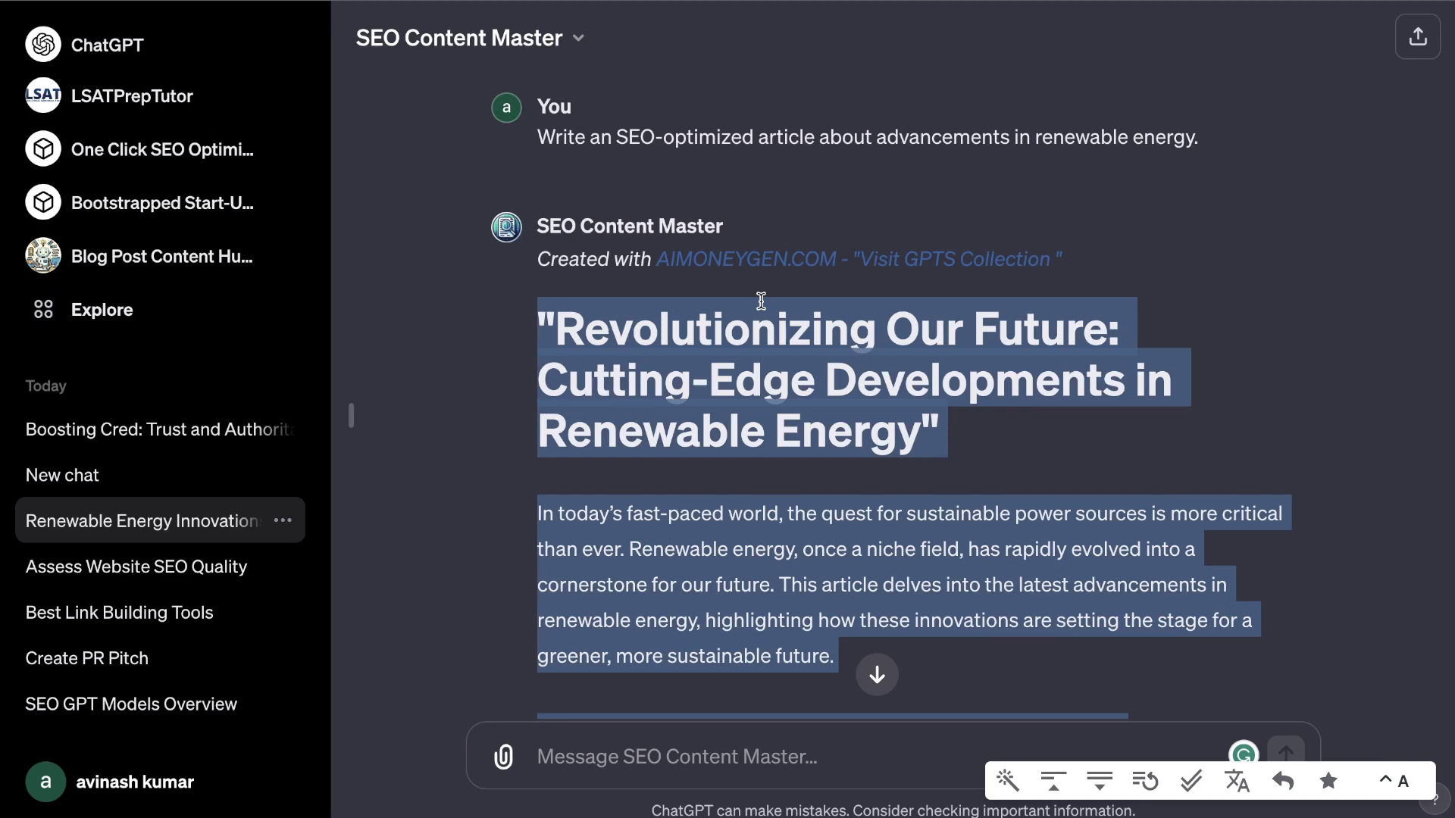
scroll(963, 229, down, 1)
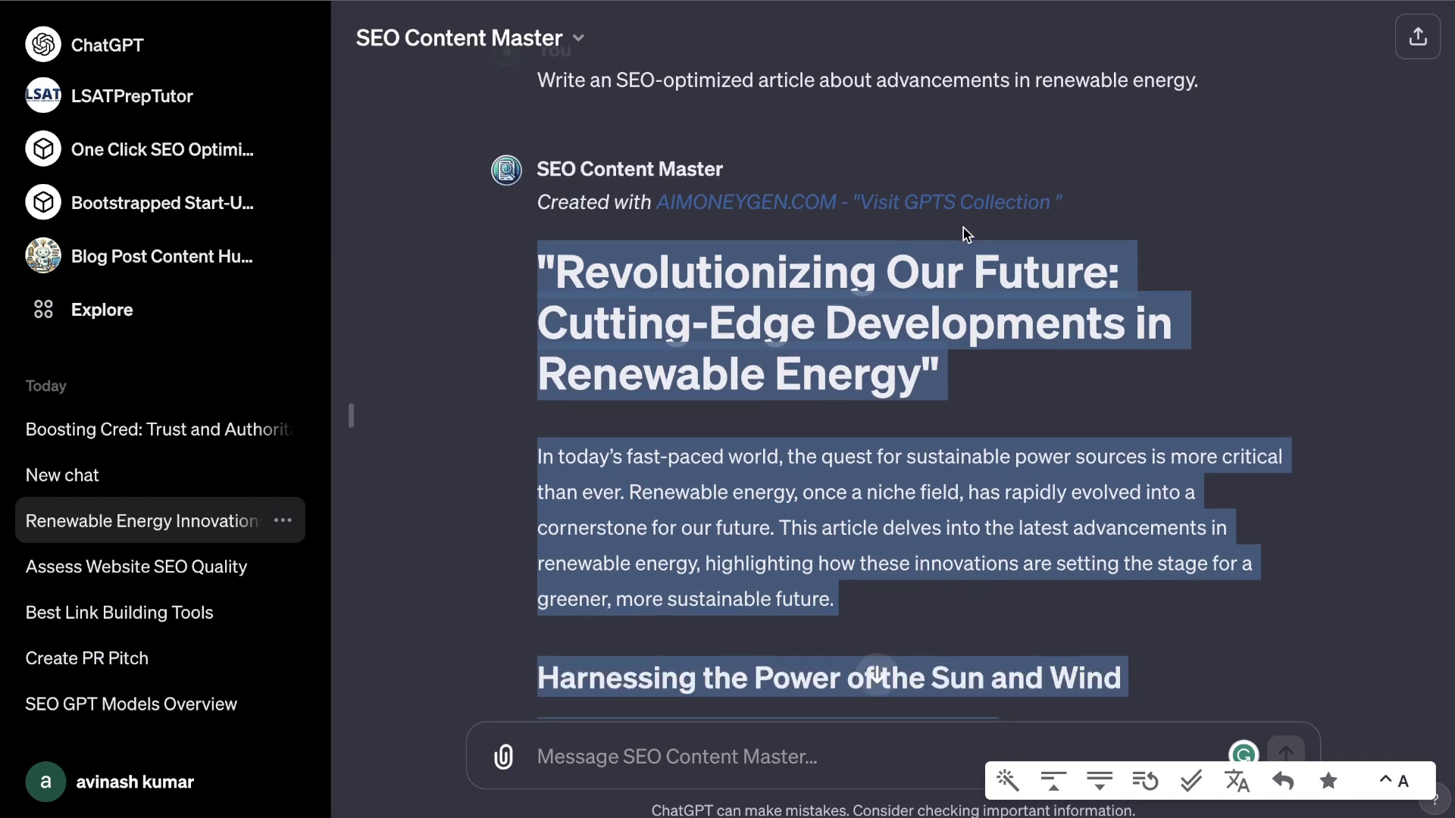
scroll(742, 327, down, 1)
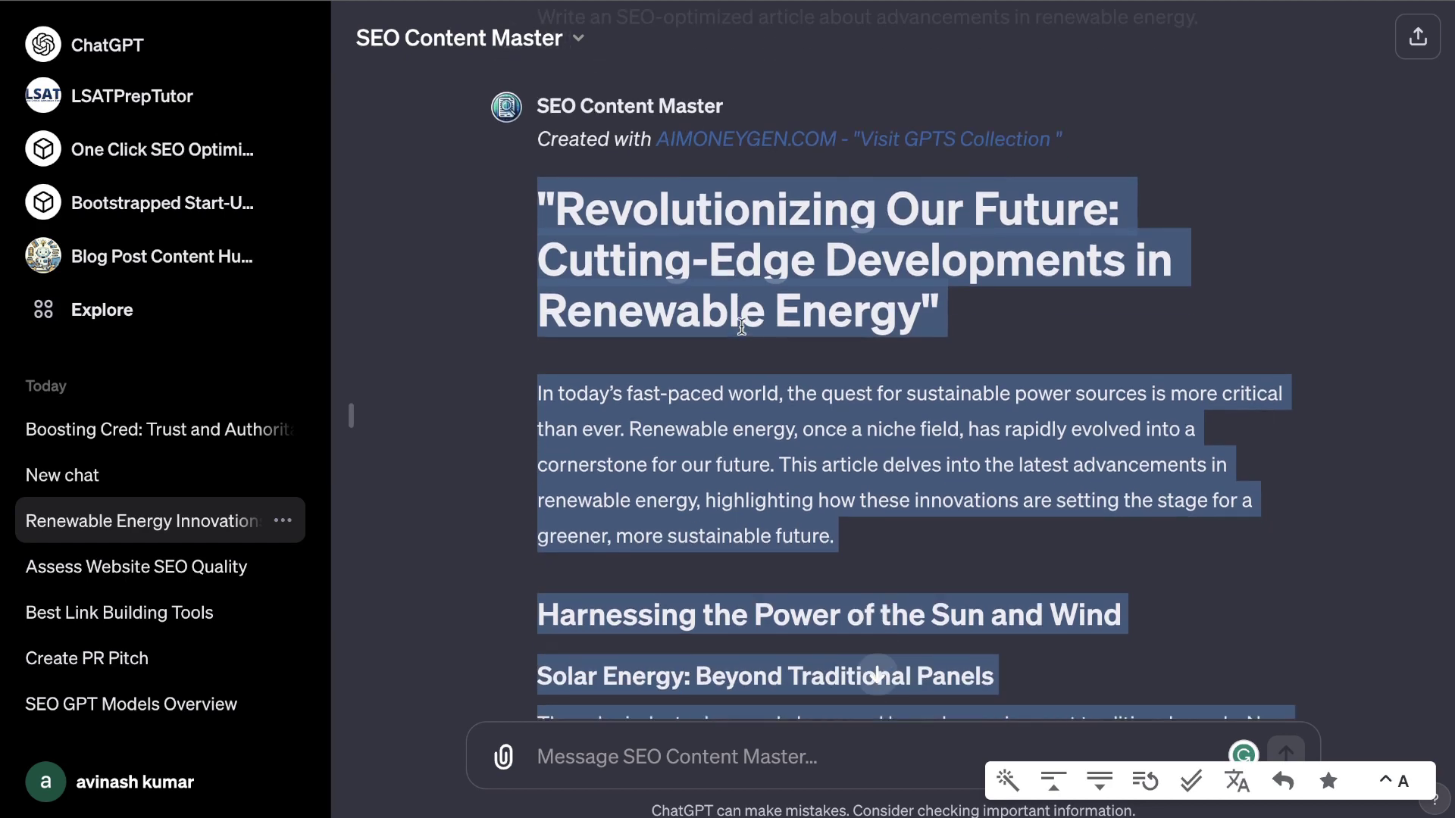
click(803, 356)
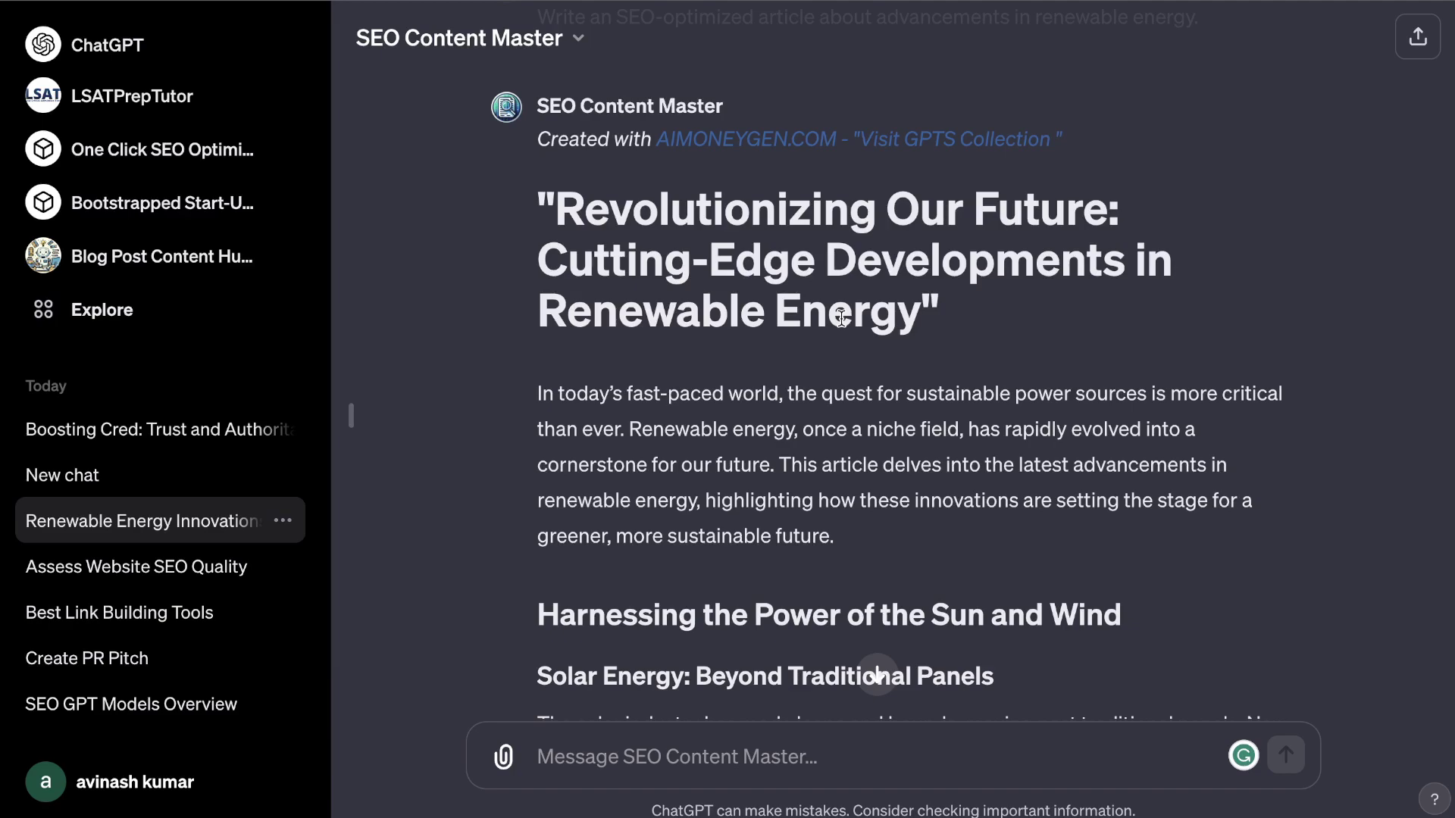
scroll(841, 318, down, 3)
scroll(841, 318, down, 8)
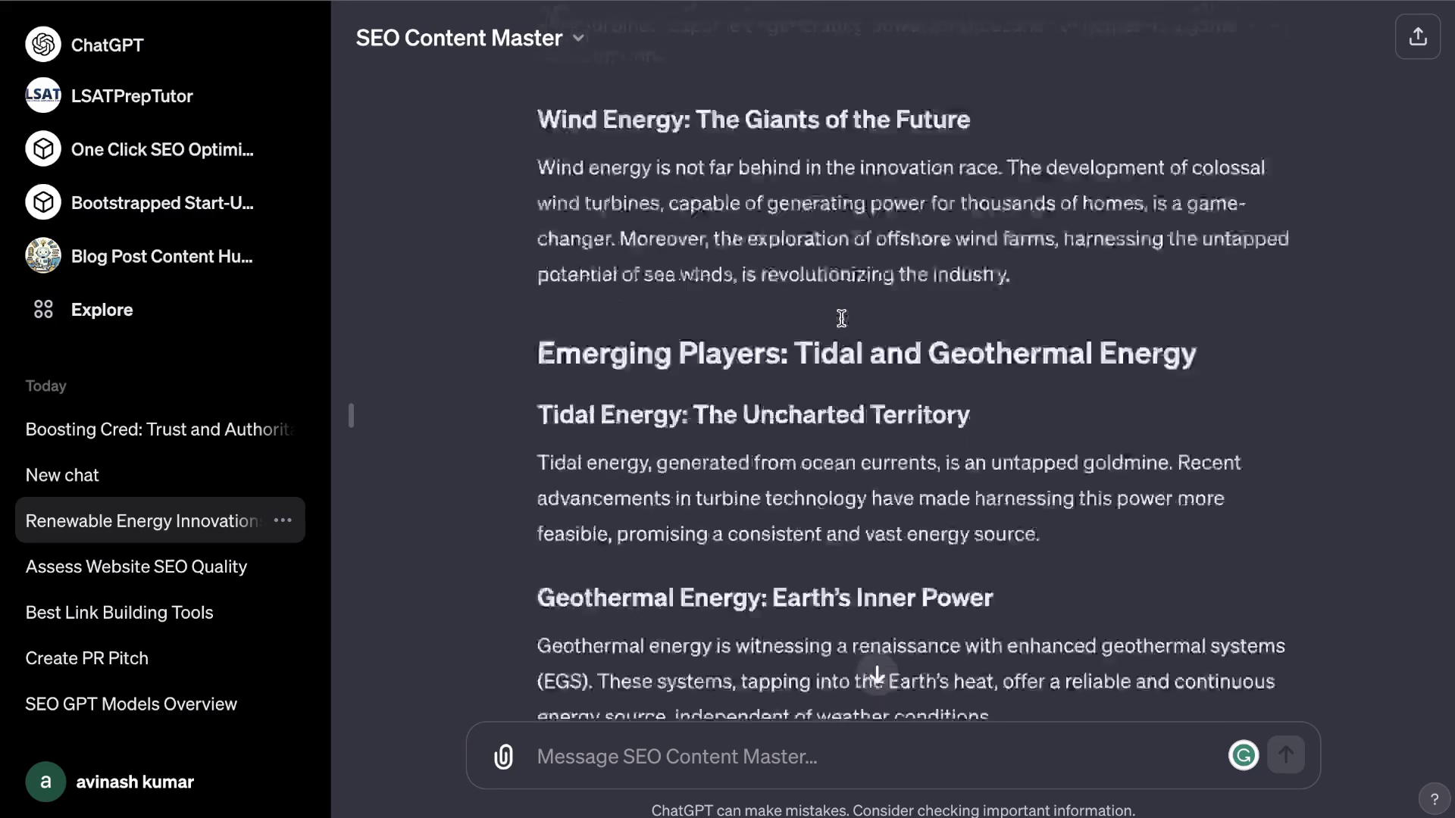
scroll(753, 315, up, 12)
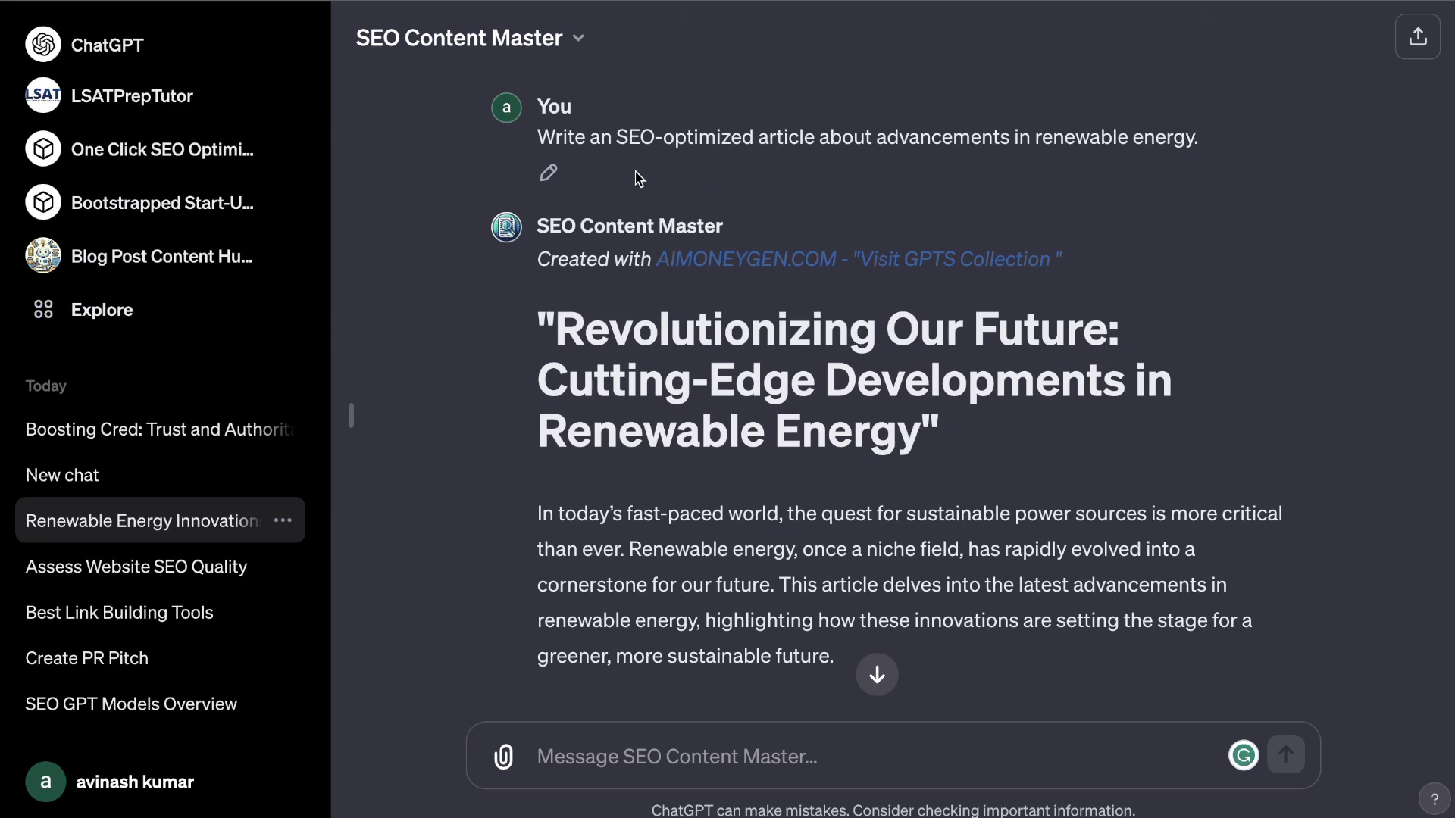
scroll(726, 365, down, 5)
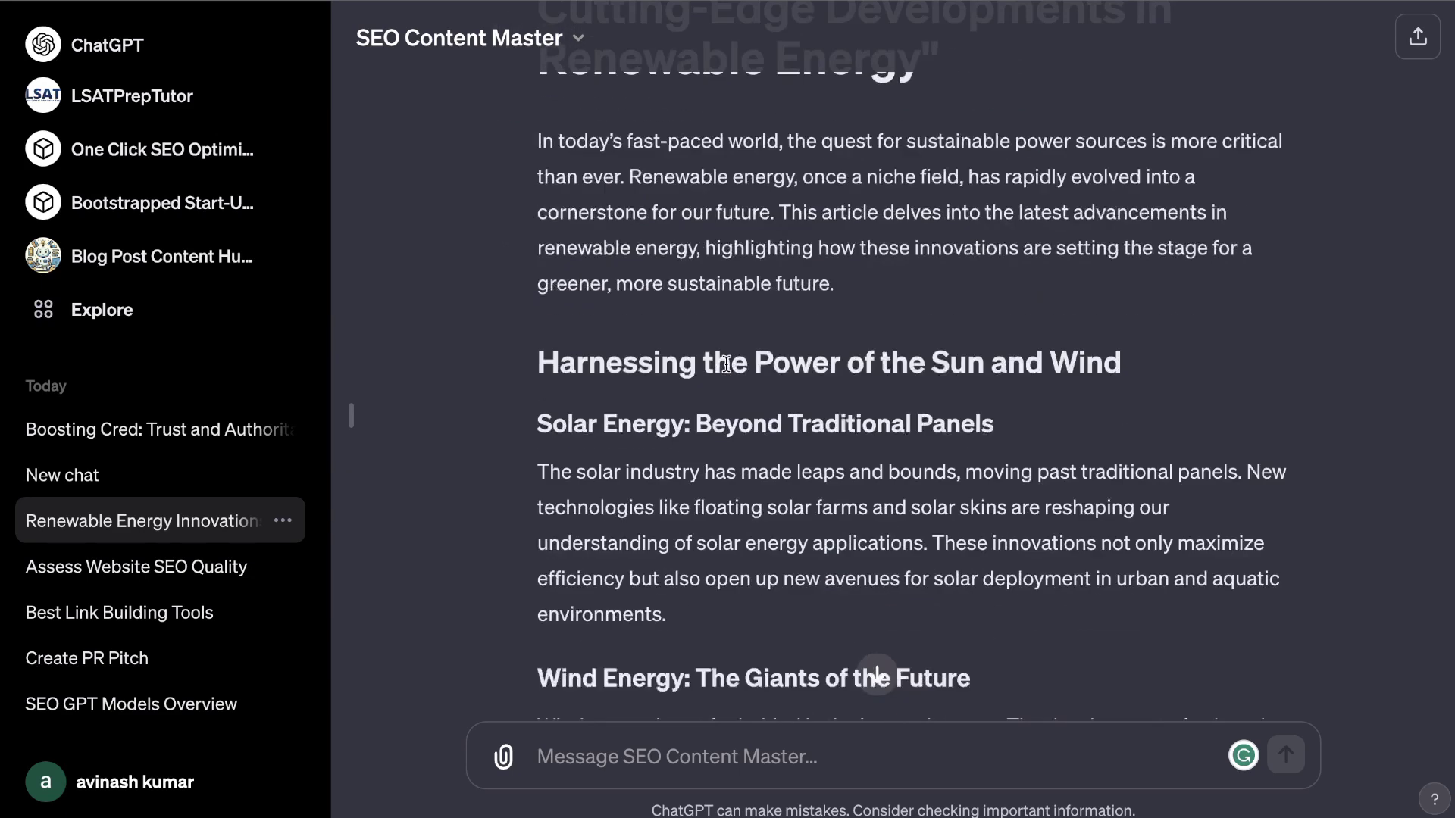
scroll(726, 365, down, 20)
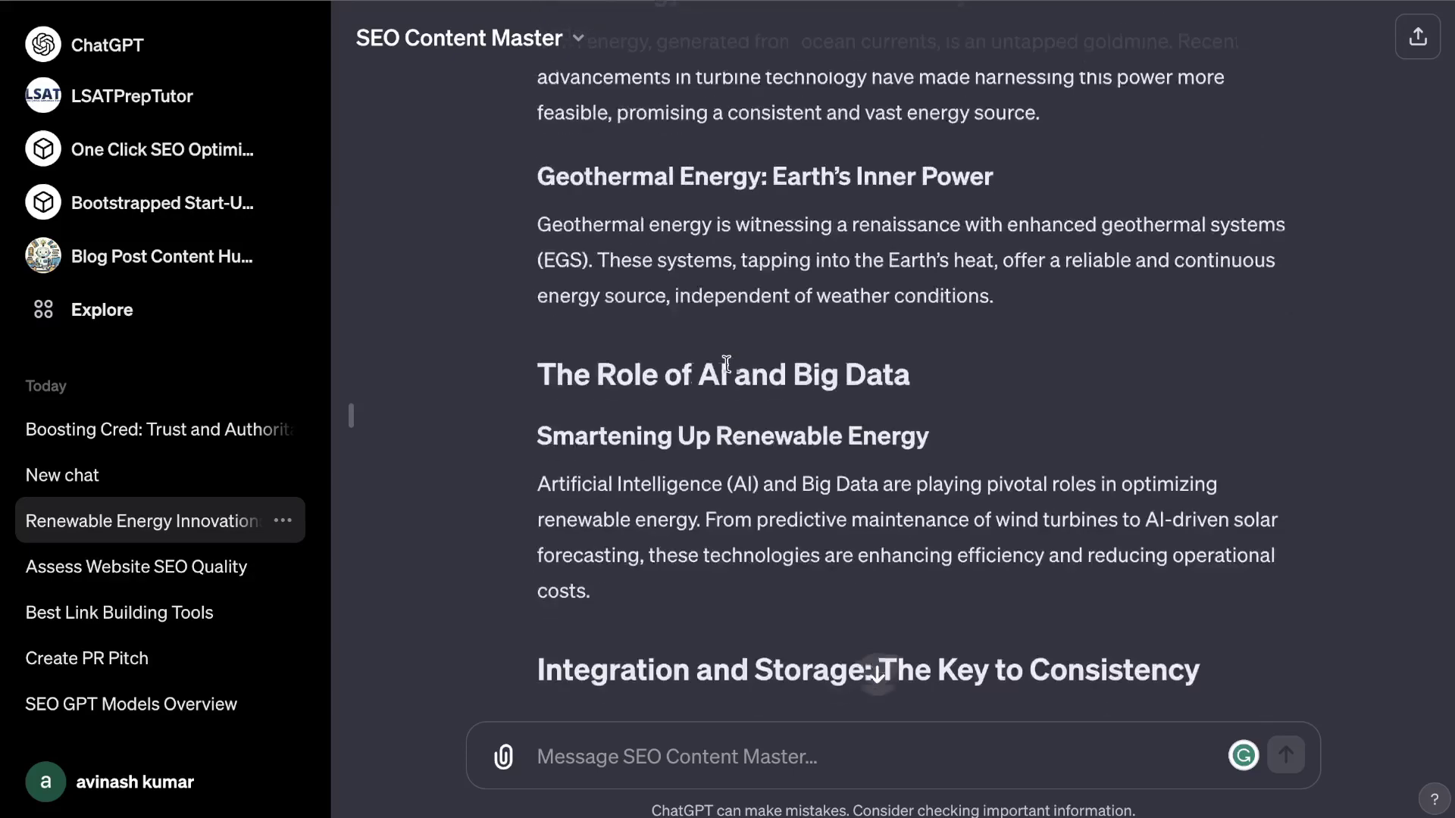
scroll(726, 365, down, 10)
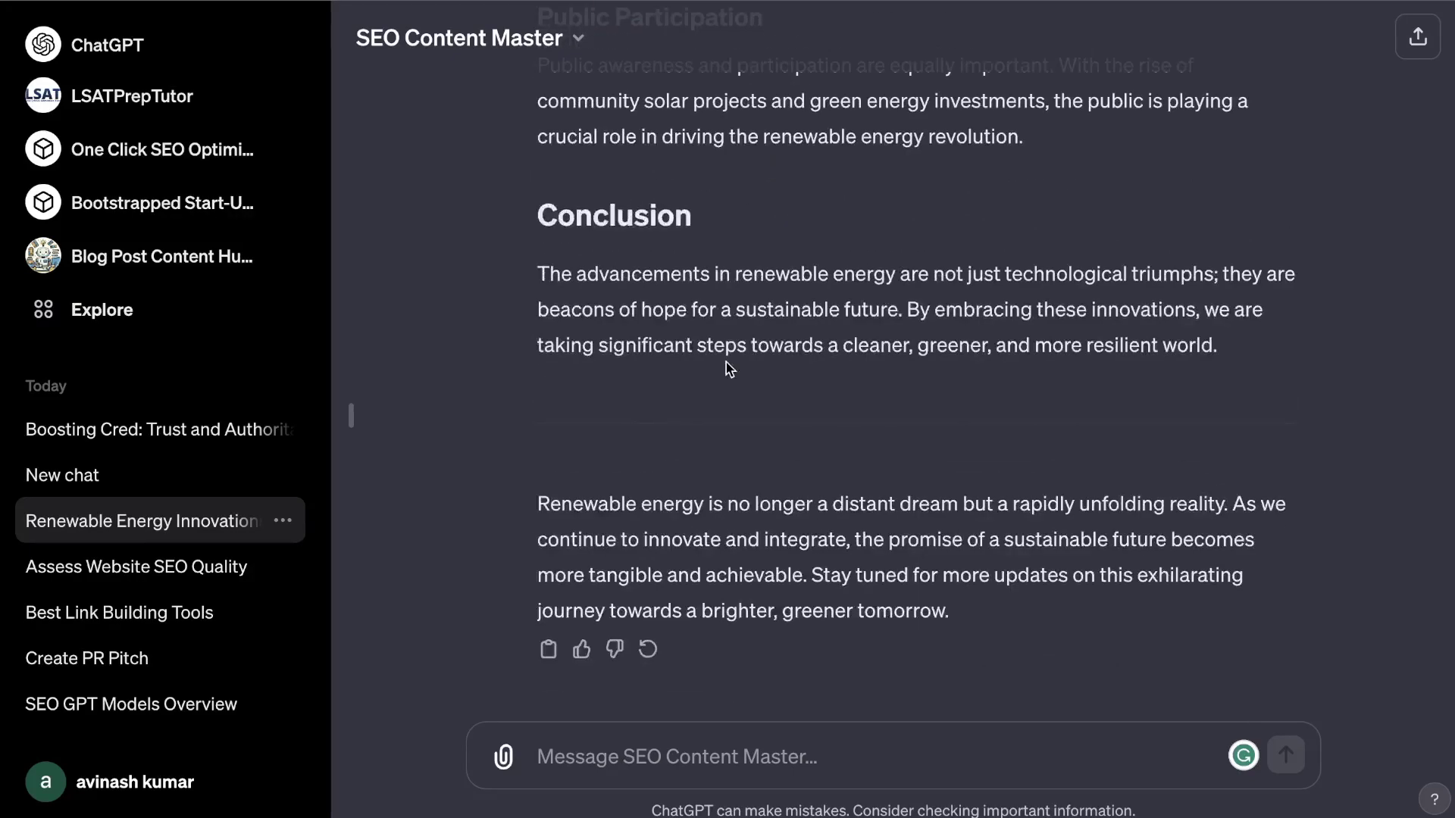
scroll(726, 363, up, 20)
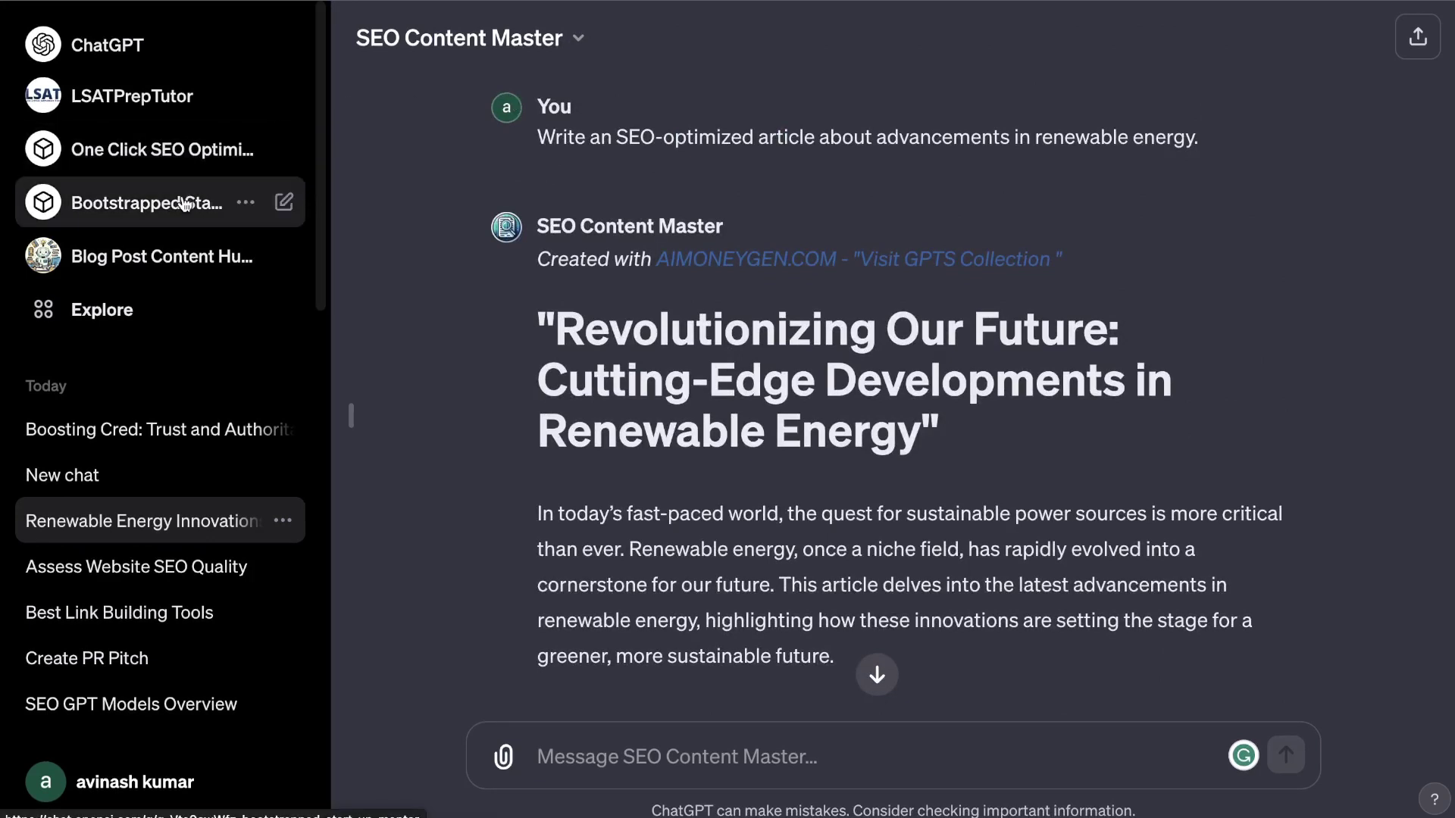
- Ask One Click SEO Optimized Blog Post Writer to 'write an article on how to become a better ceo'
click(184, 205)
click(182, 149)
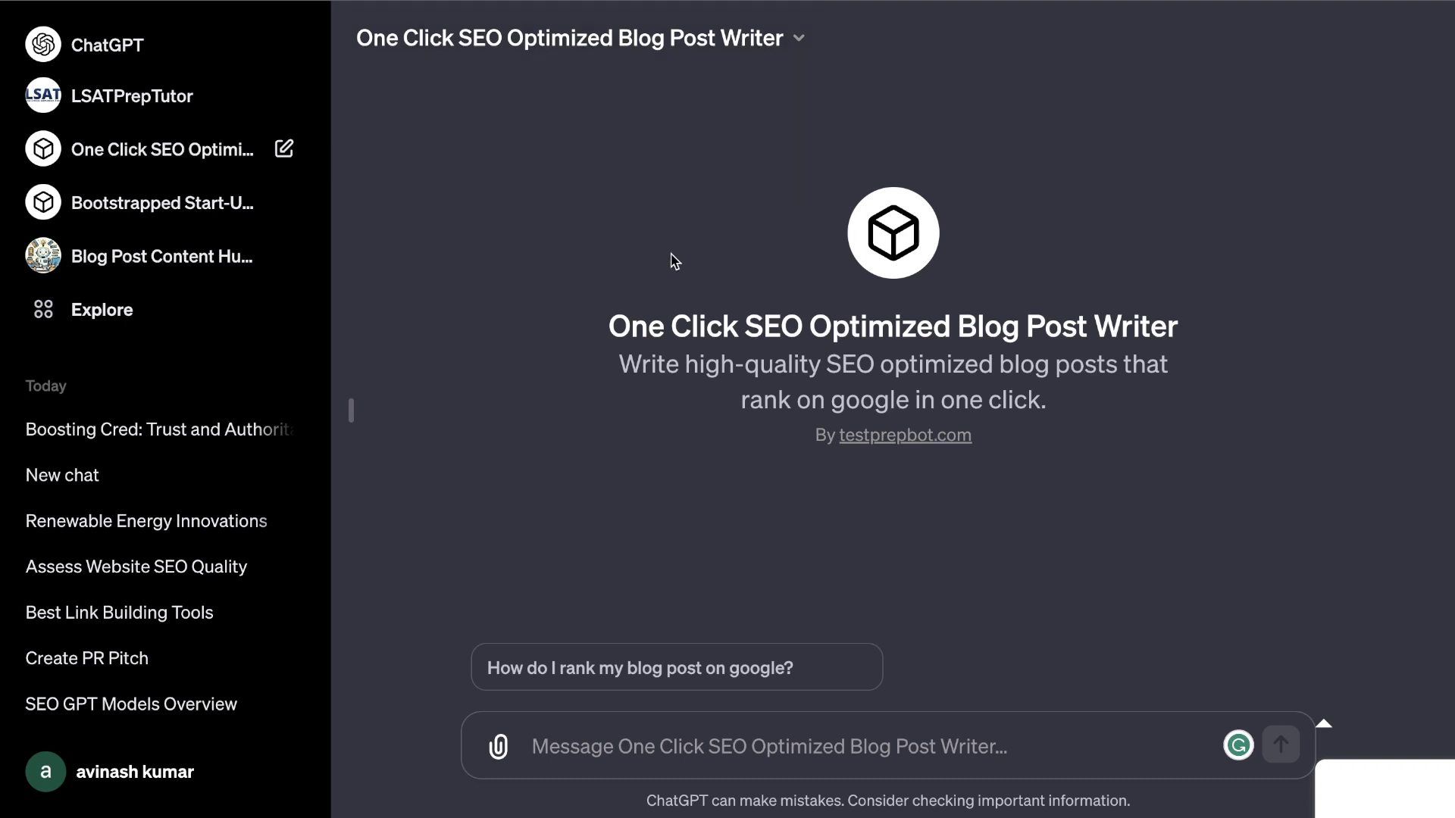
text(write an article on how to become a better ceo)
key(Return)
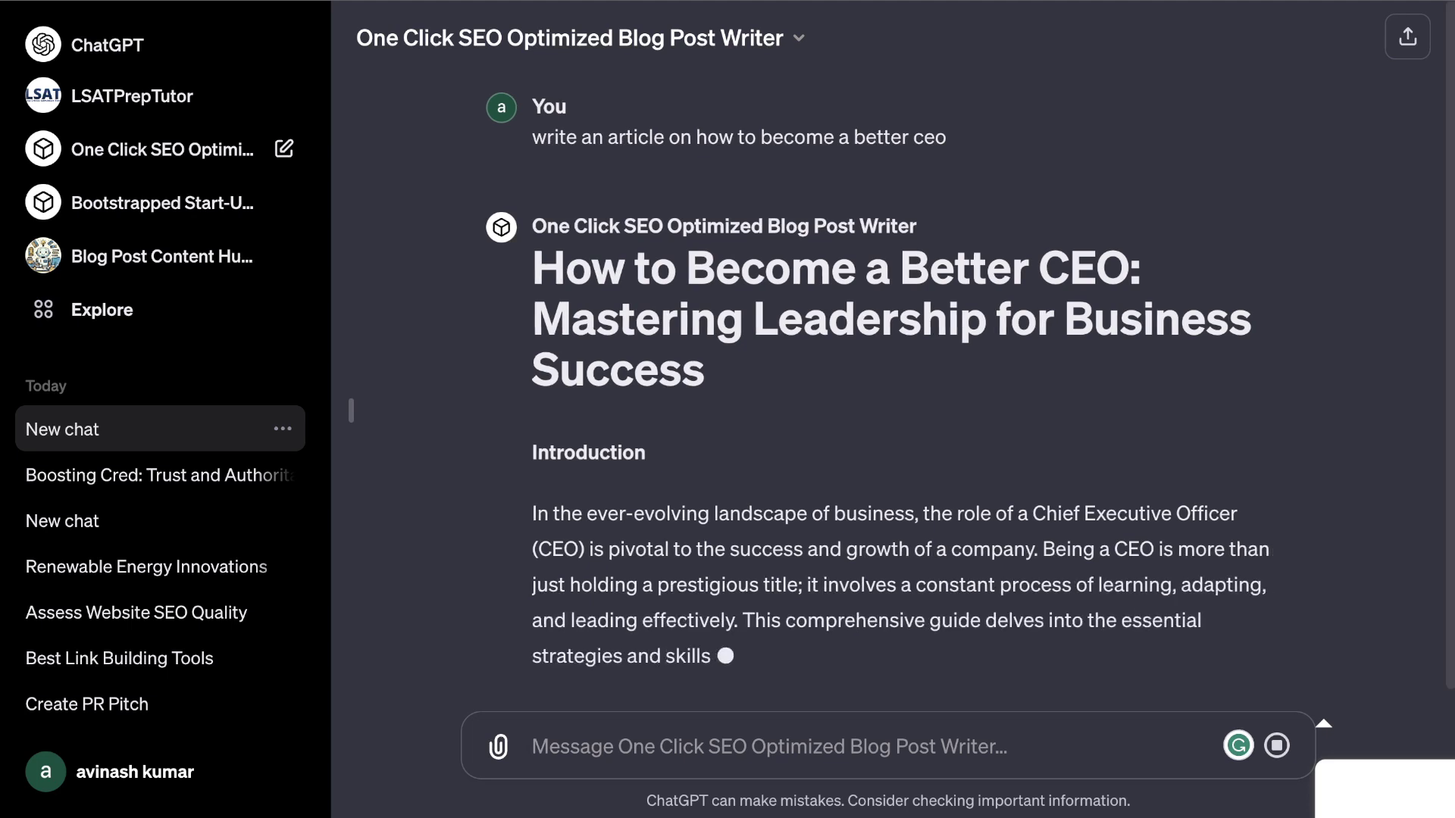
scroll(901, 438, down, 2)
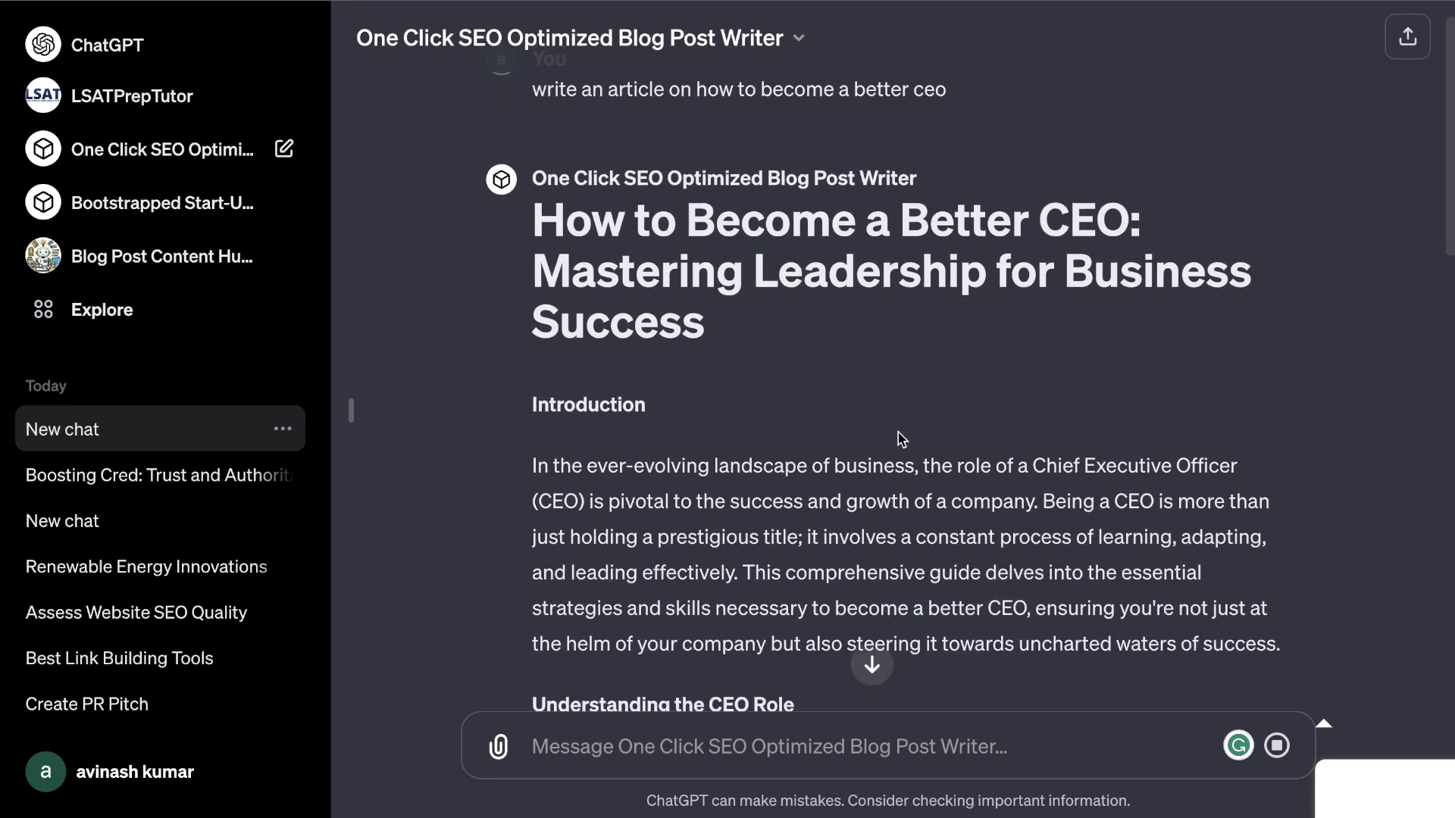
scroll(901, 438, down, 2)
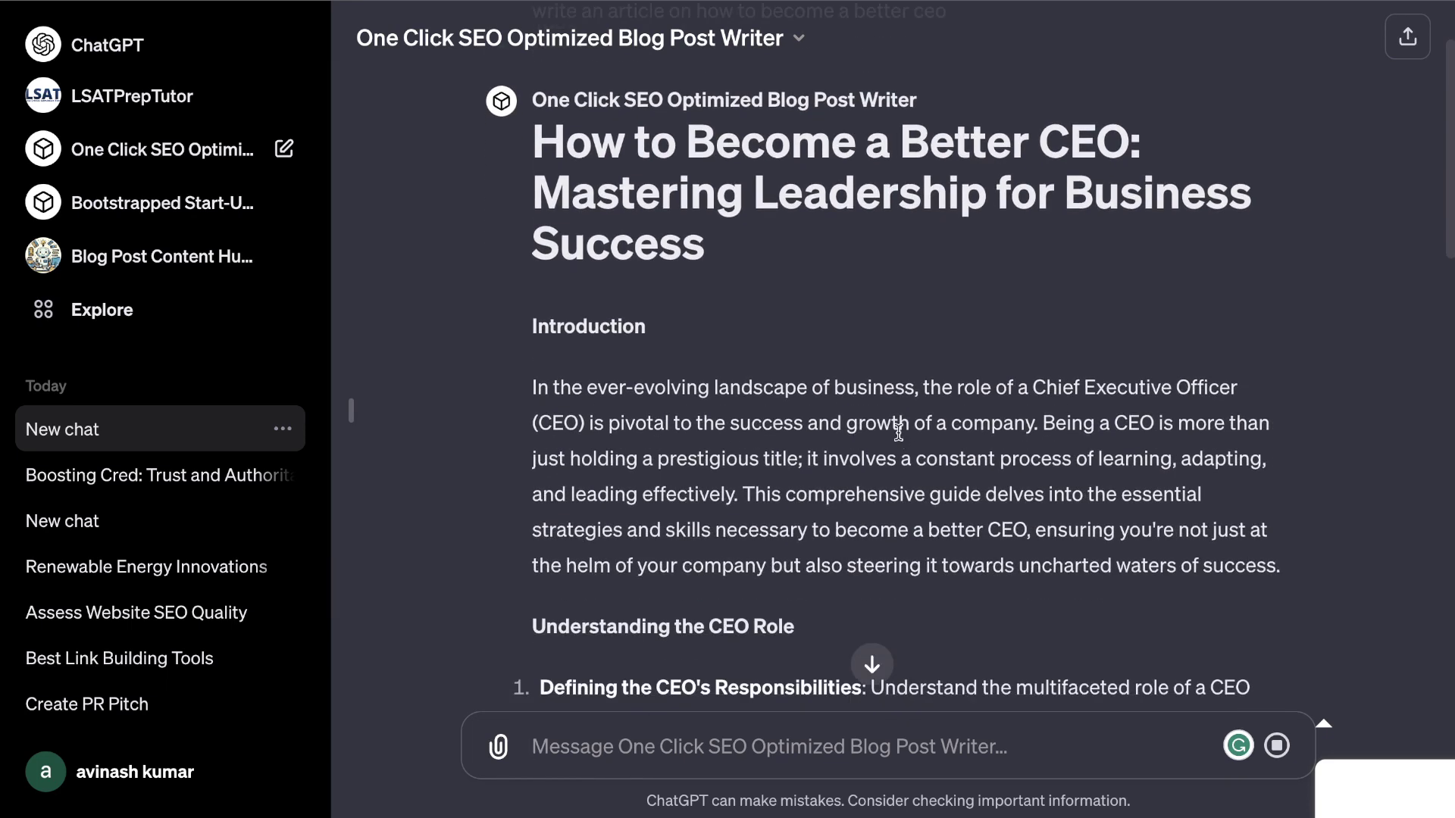
scroll(898, 432, down, 15)
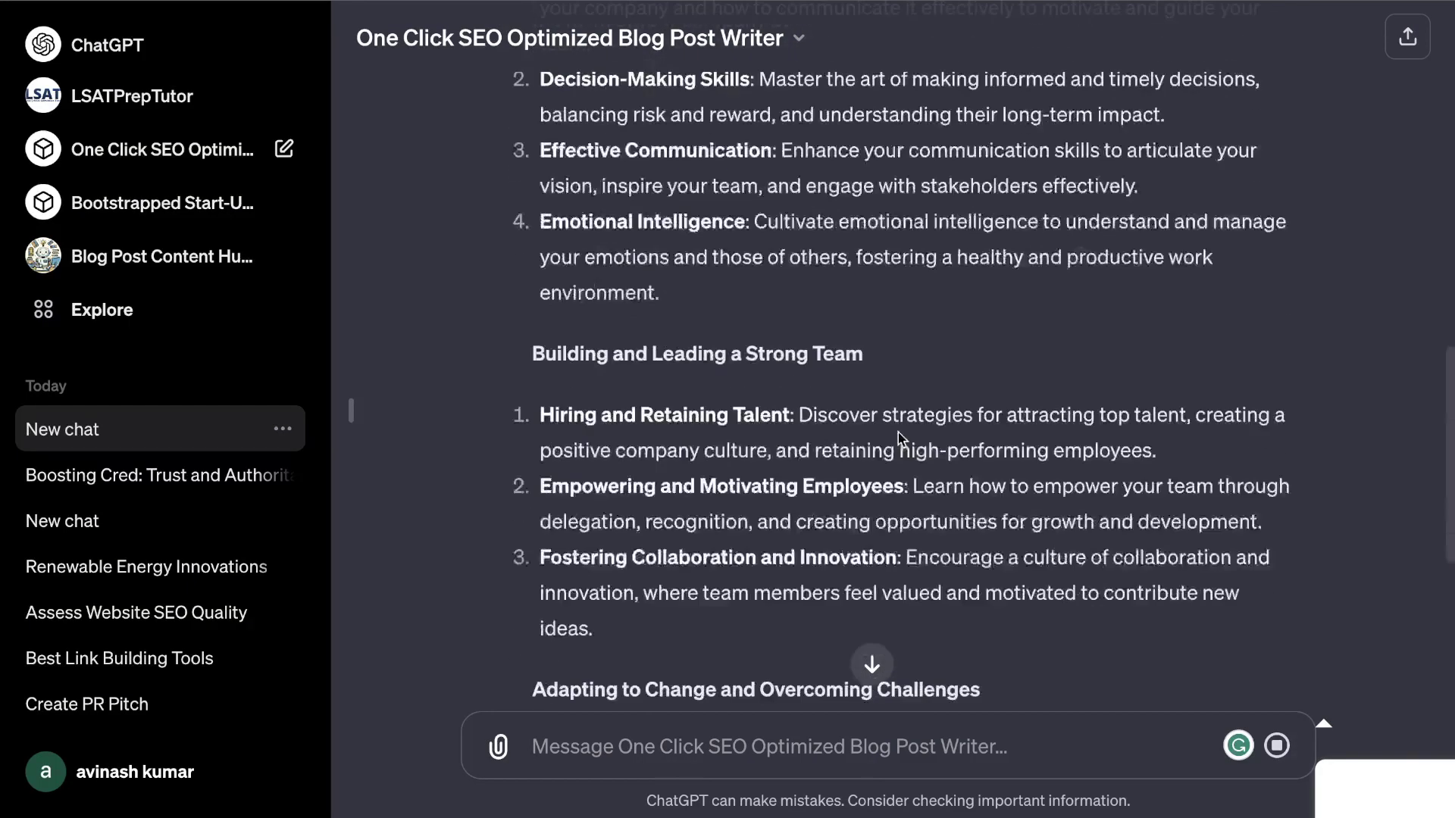
scroll(899, 432, down, 5)
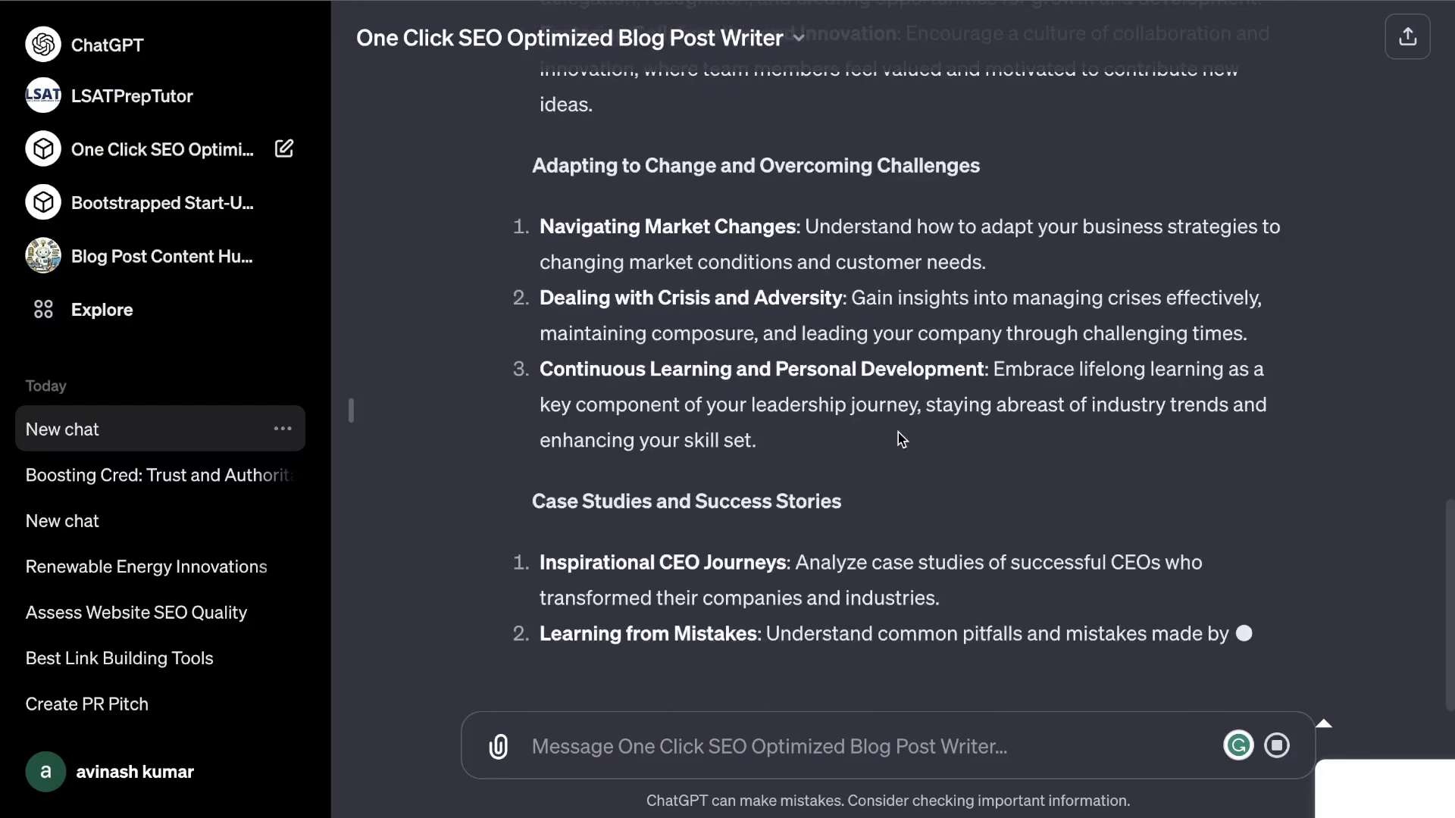
- Open Blog Post Content Humanizer and highlight, then deselect, its description text
click(188, 262)
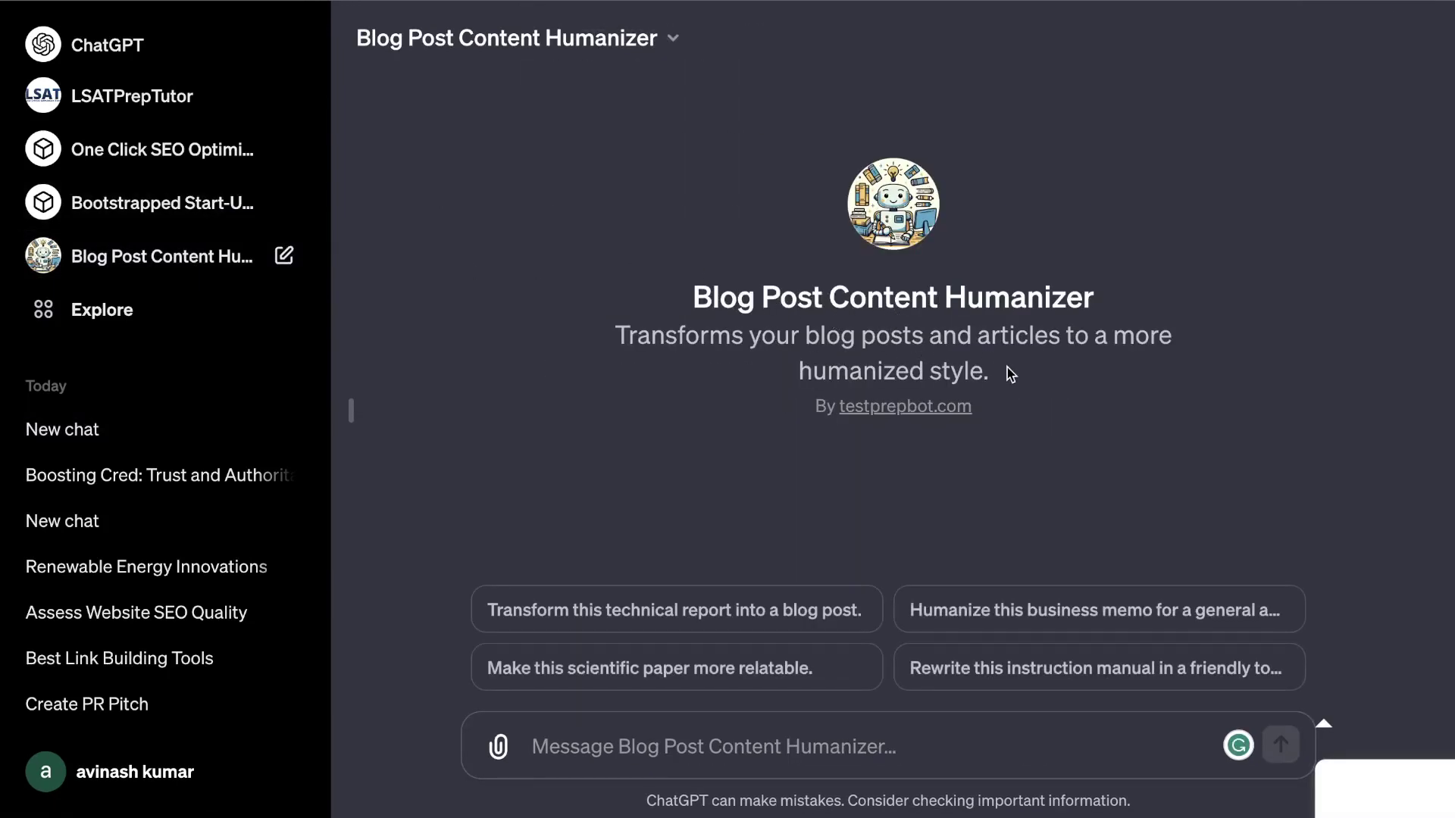
drag(1009, 371, 628, 338)
click(696, 448)
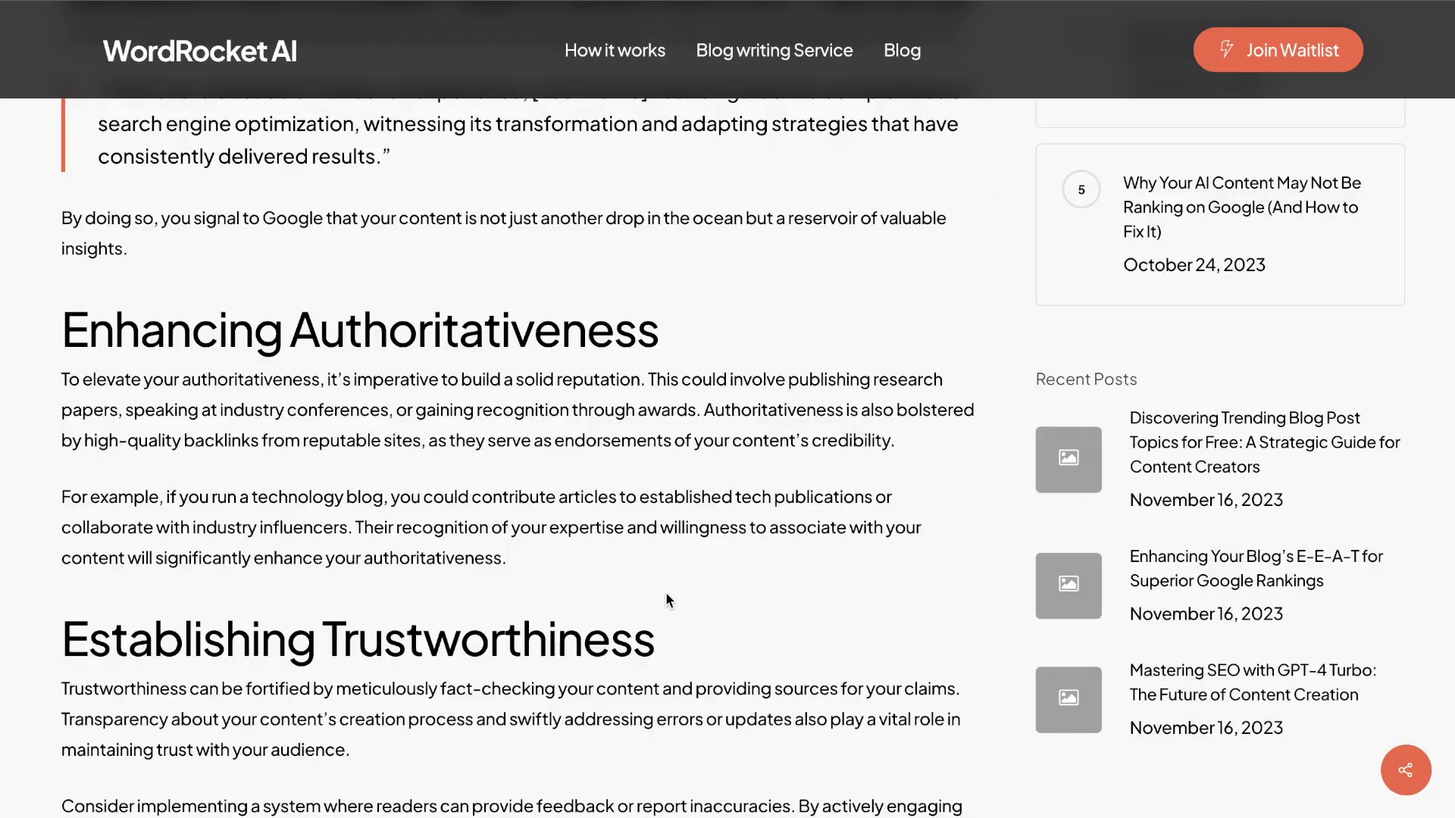
- Select the WordRocket AI post from Enhancing Authoritativeness through Establishing Trustworthiness
scroll(390, 638, down, 3)
drag(235, 598, 68, 393)
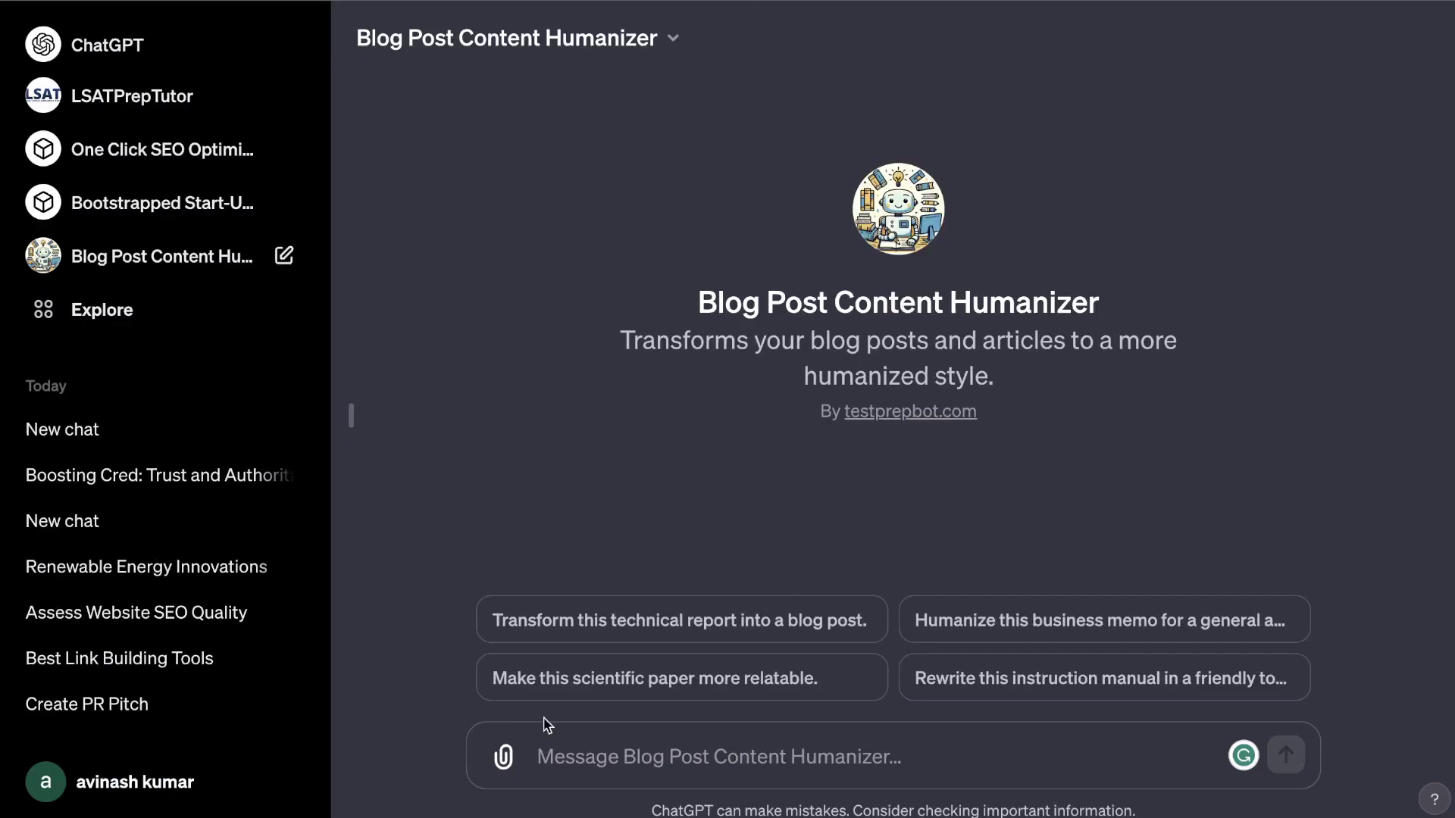
- Paste the copied blog sections into the Blog Post Content Humanizer chat and send them for rewriting
click(542, 753)
key(ctrl+v)
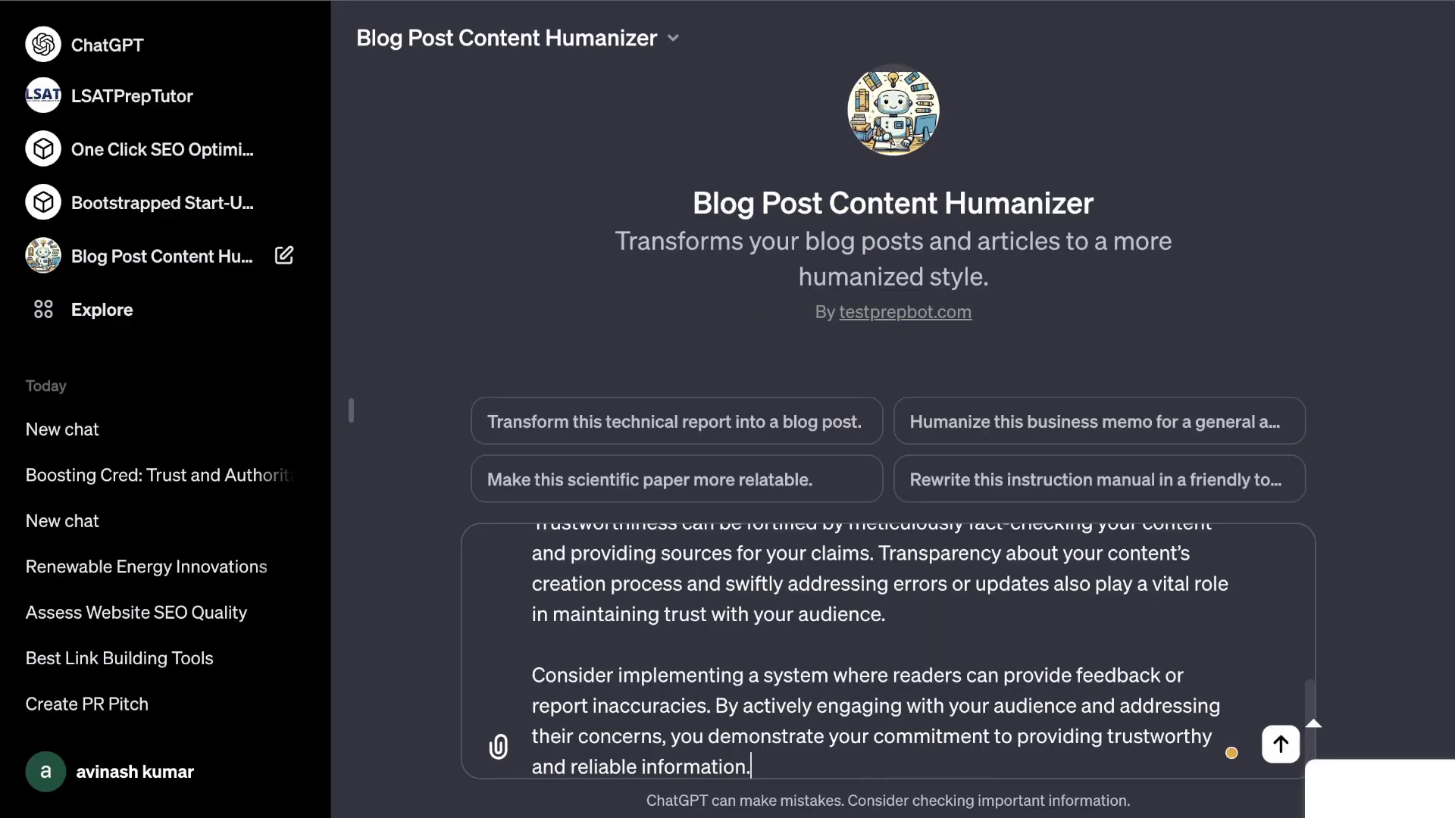
key(Return)
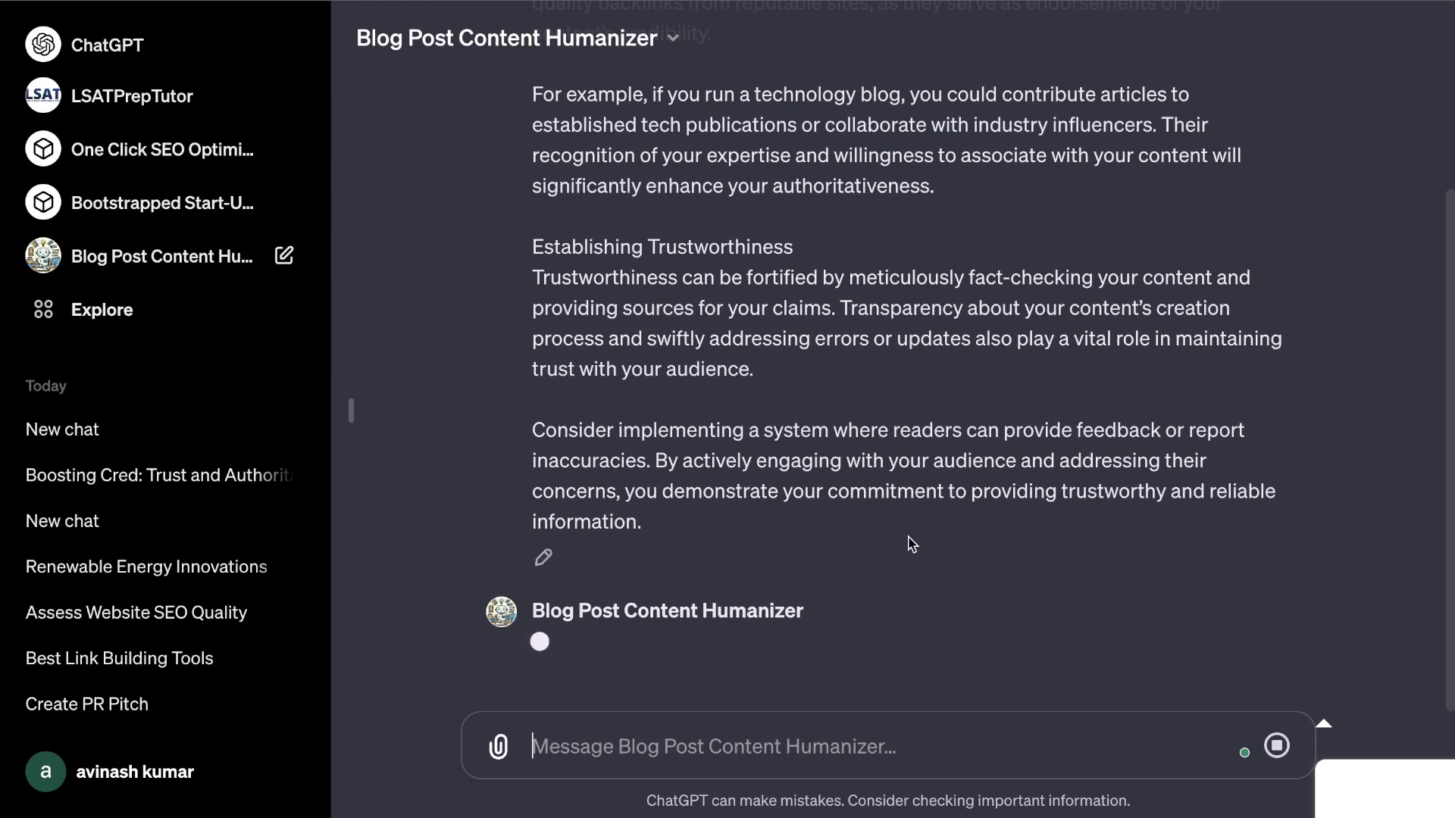
scroll(909, 537, up, 3)
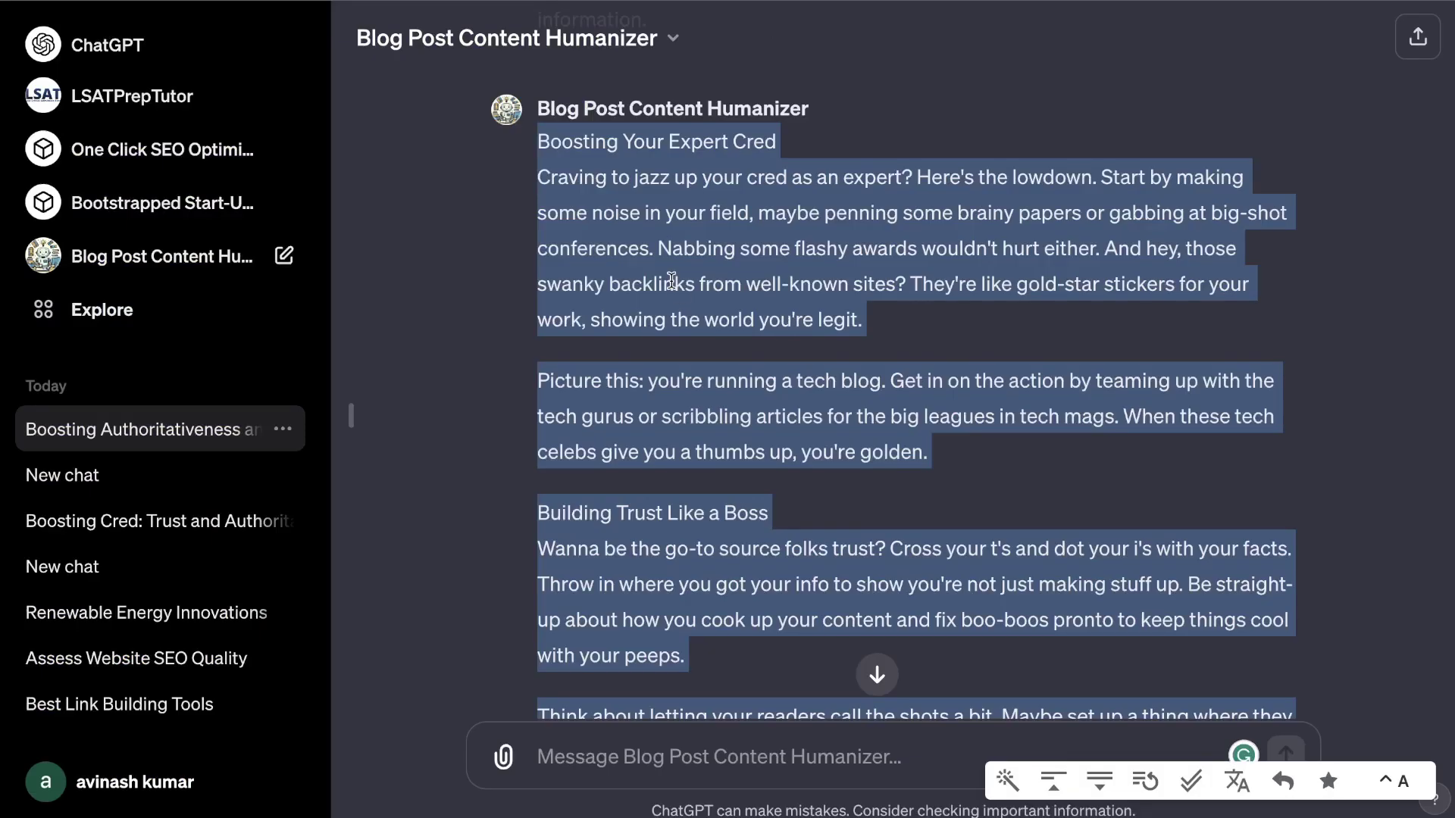
- Copy the humanizer's rewrite and highlight its 100% Original, 0% AI score in Originality.ai
right_click(671, 280)
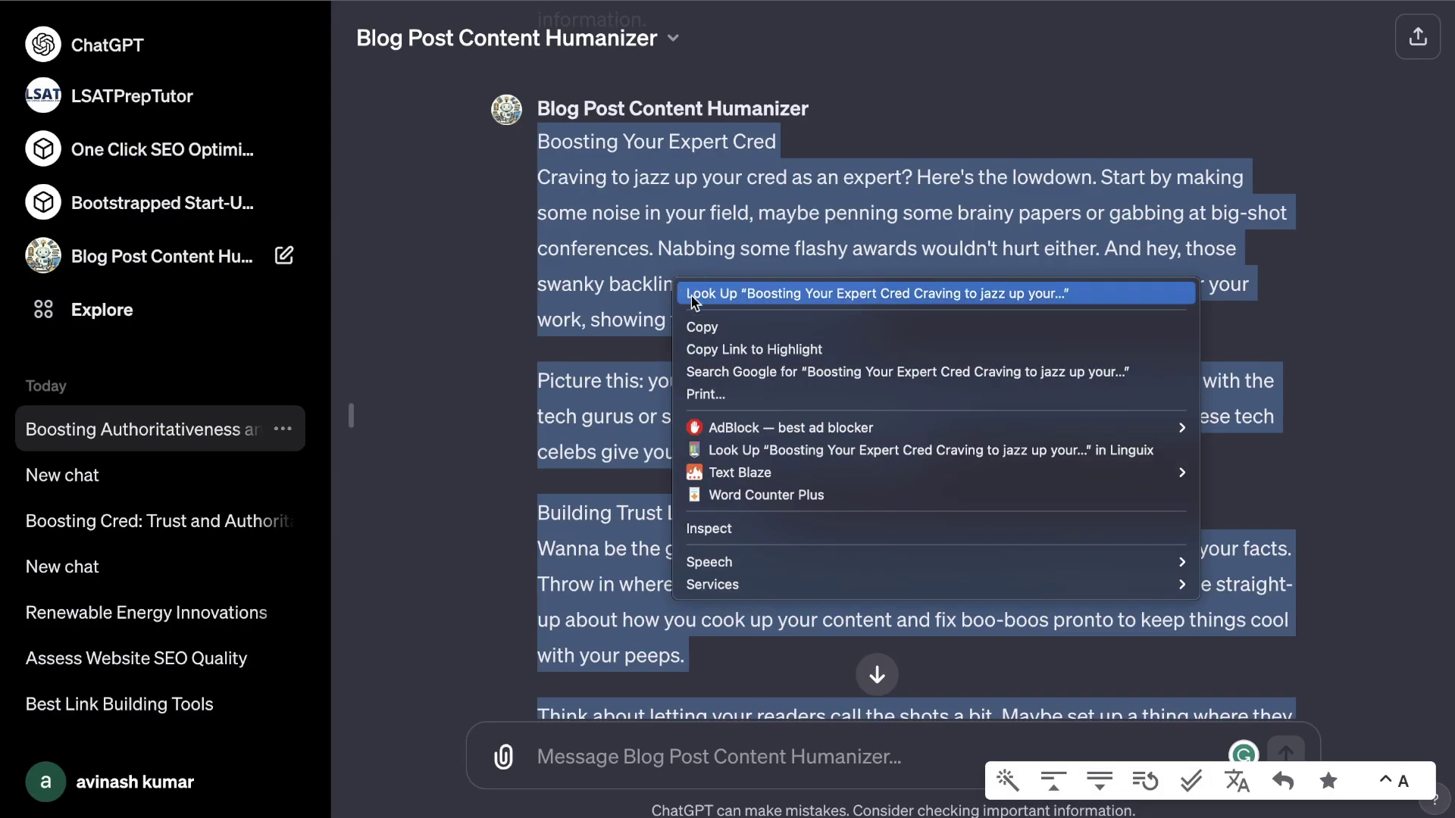
click(698, 328)
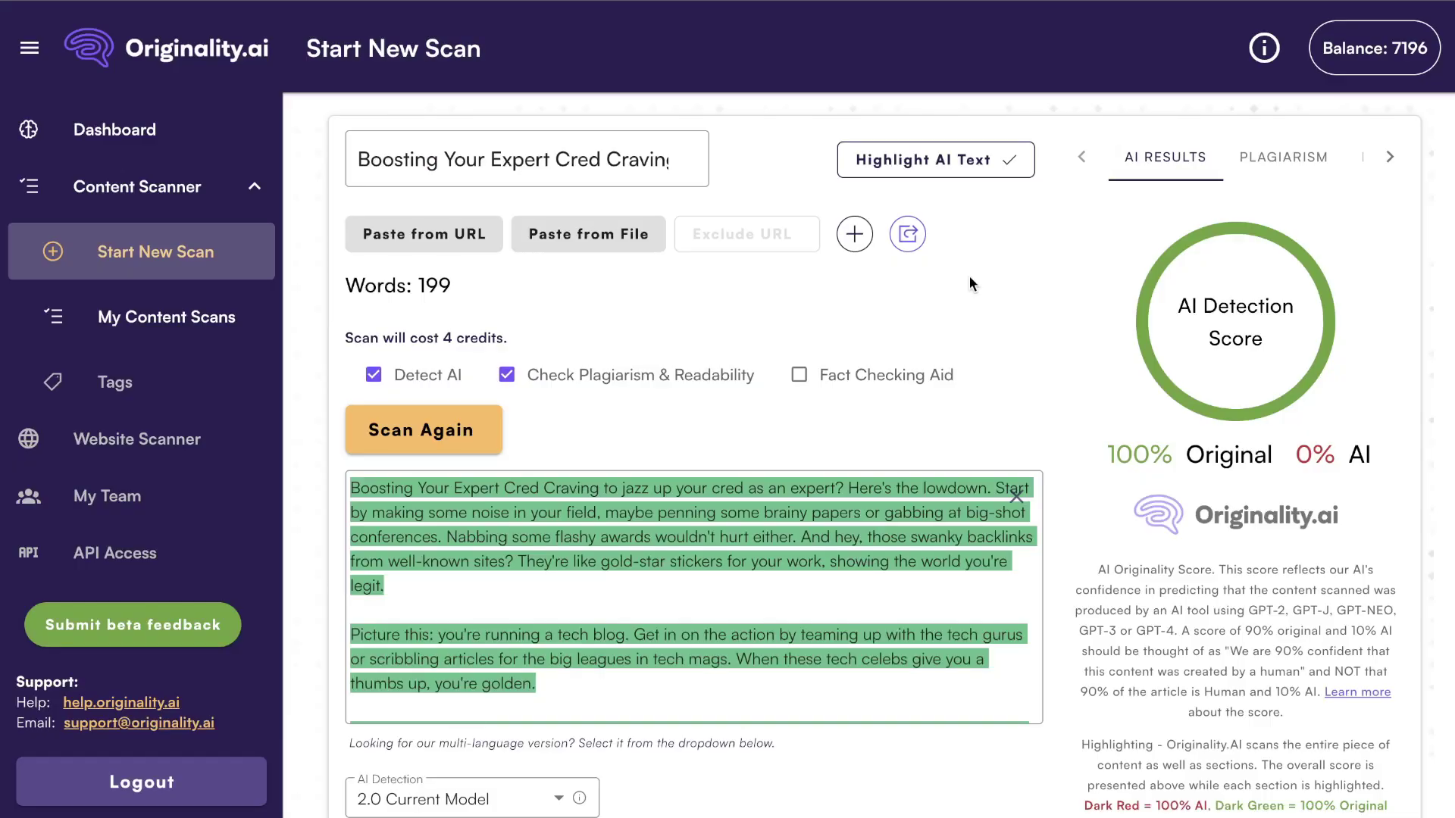
drag(1106, 456, 1364, 458)
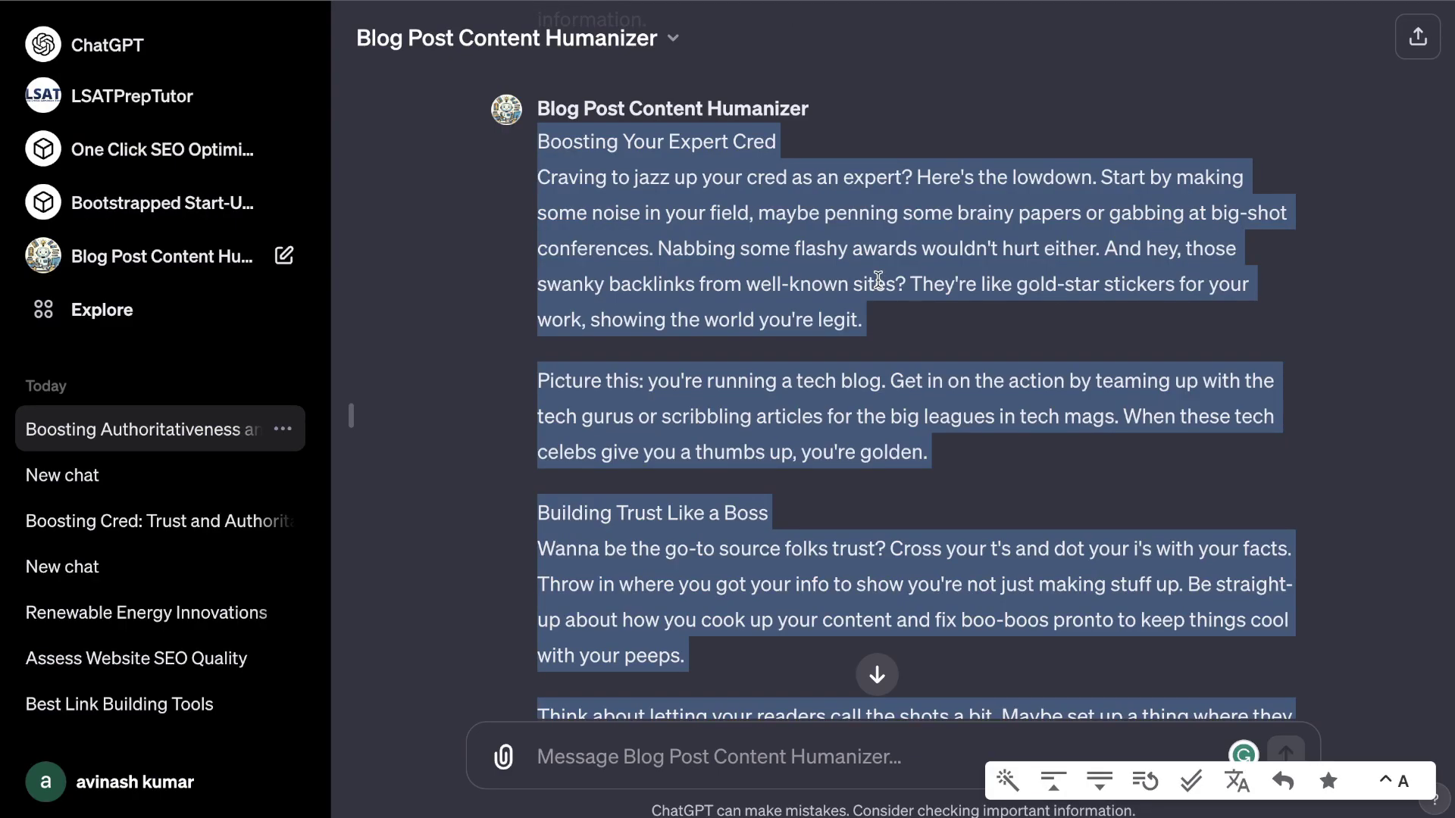
scroll(894, 326, down, 3)
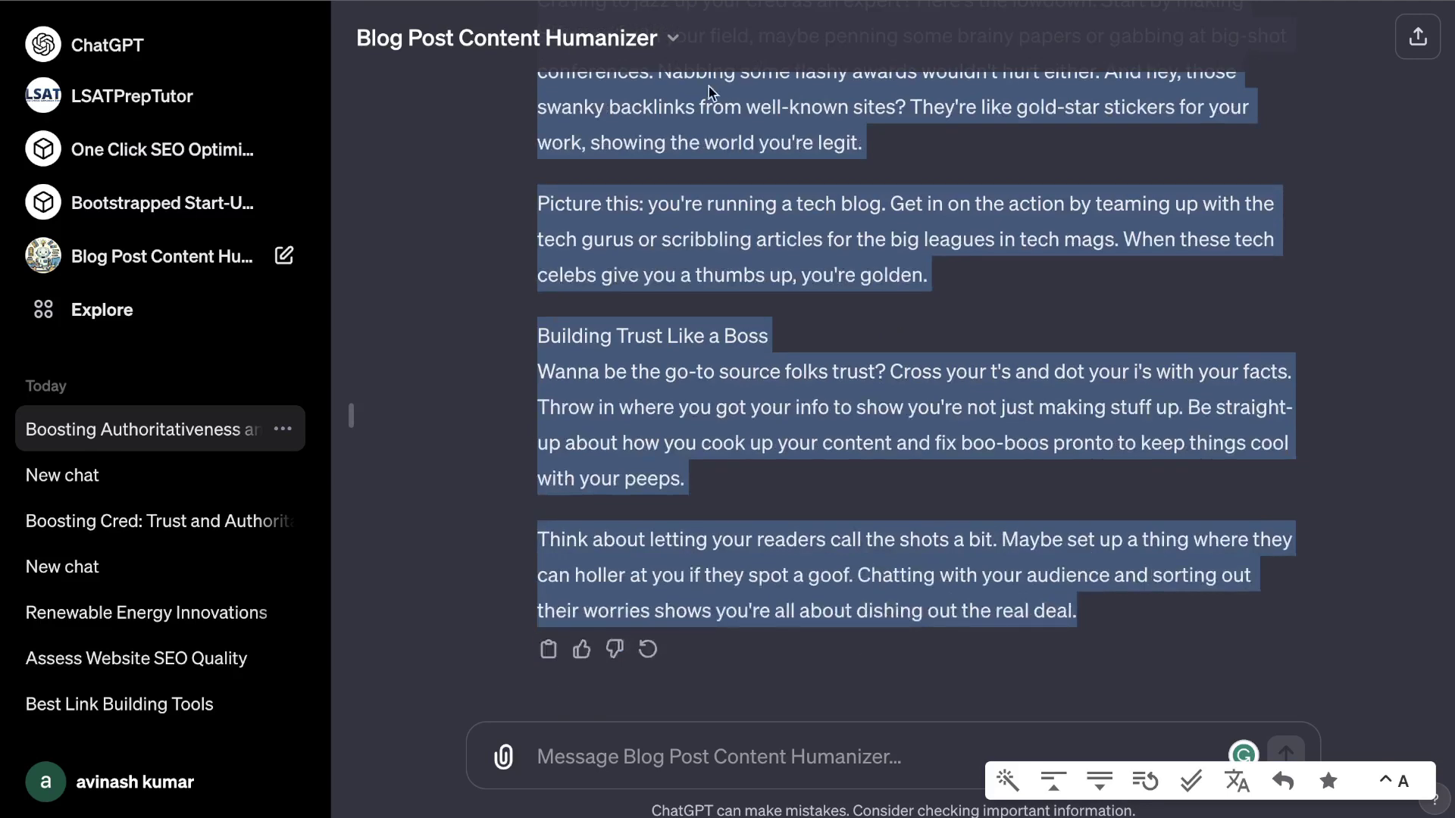
scroll(587, 160, up, 5)
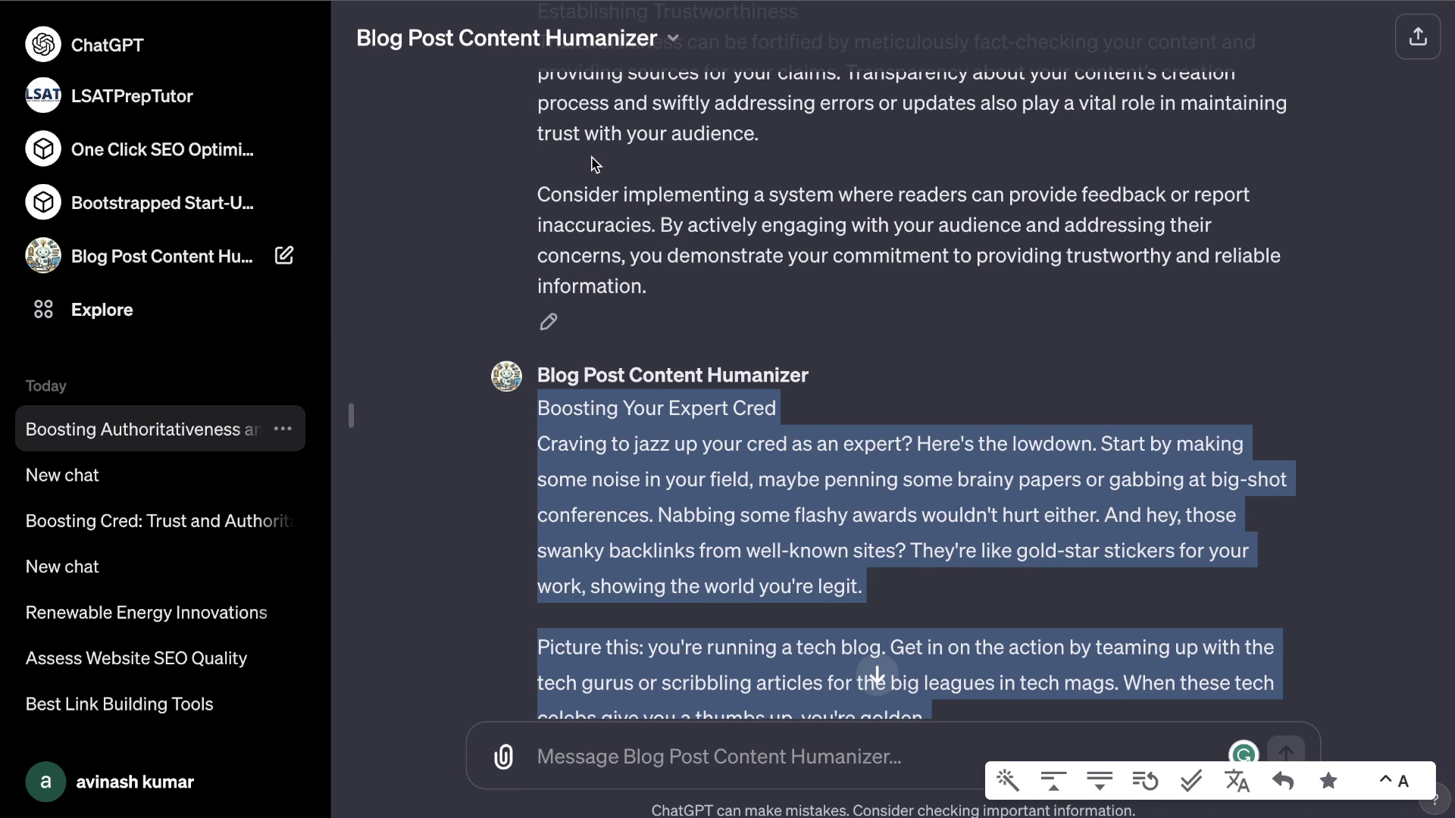
scroll(833, 303, up, 1)
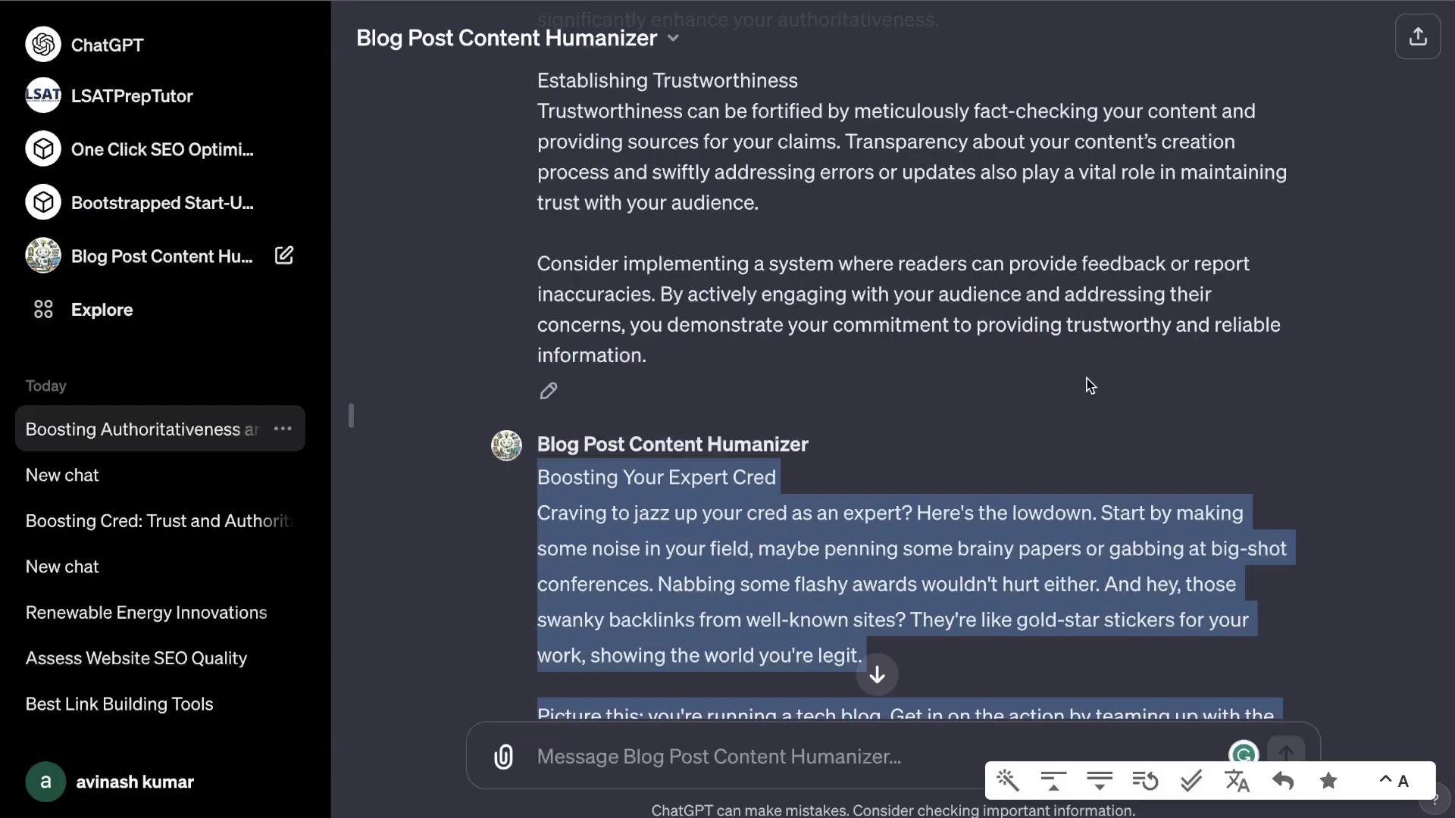